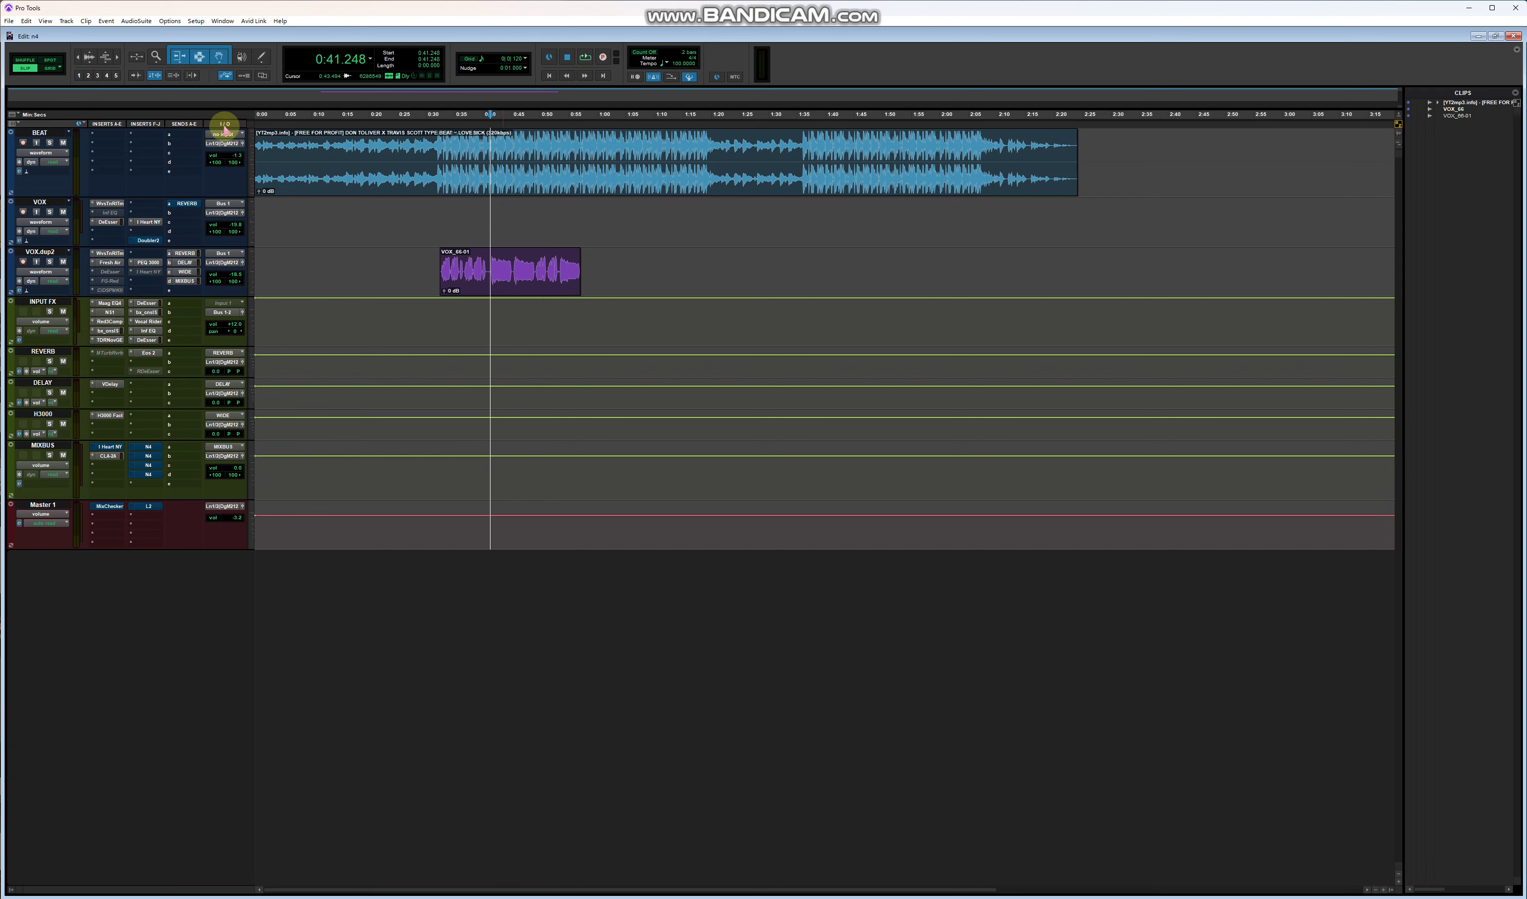
Select the section from about 0:41 to 0:56 across the tracks and open the first N4 insert on MIXBUS
left_click_drag(490, 133, 580, 129)
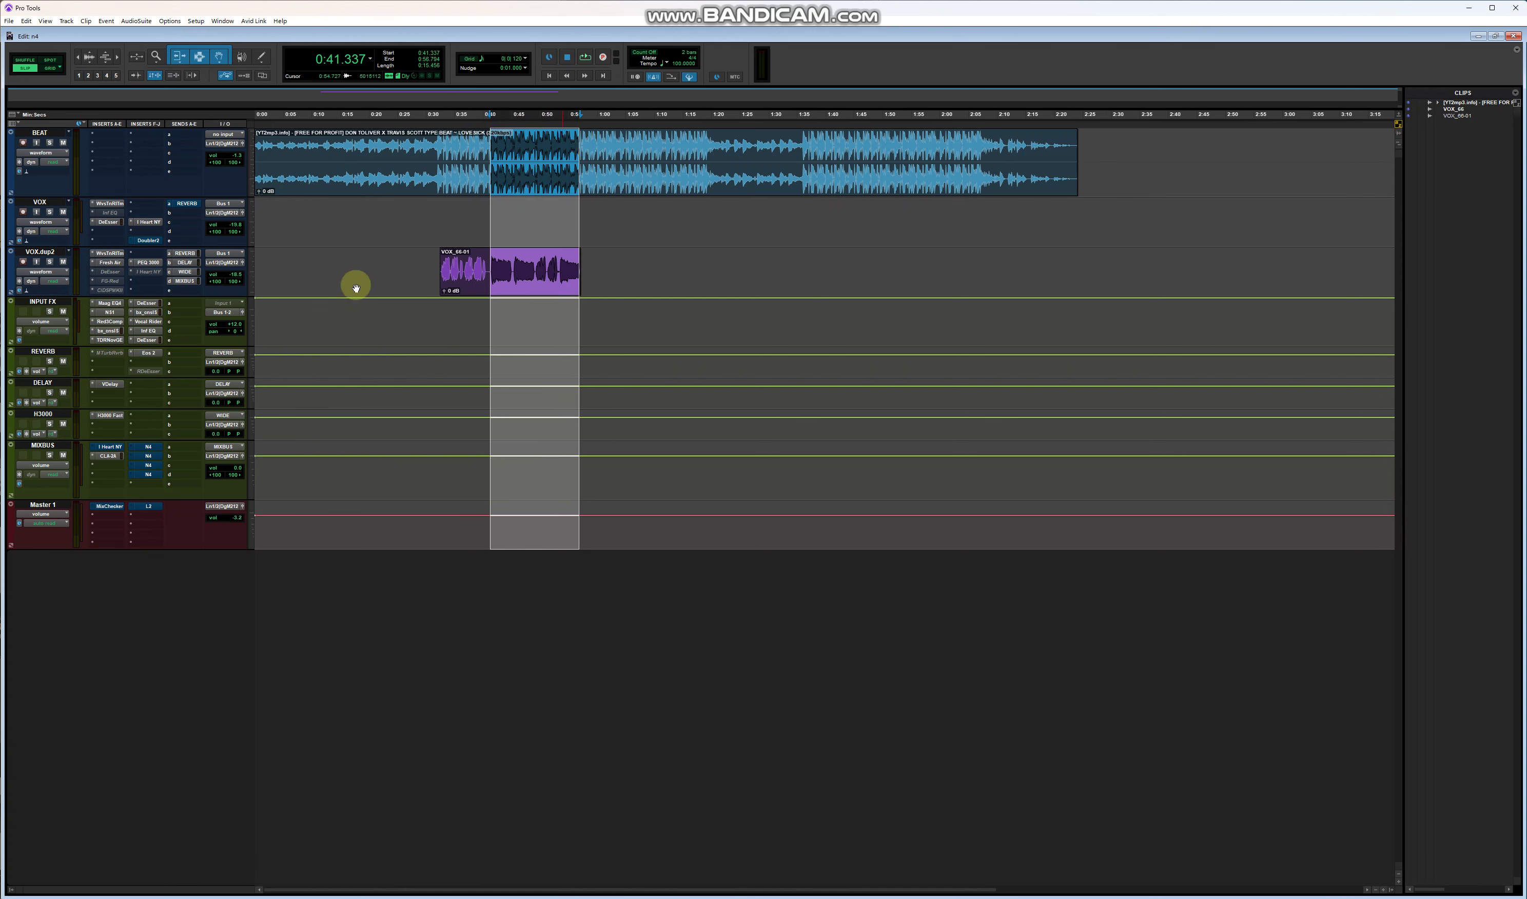
left_click(148, 447)
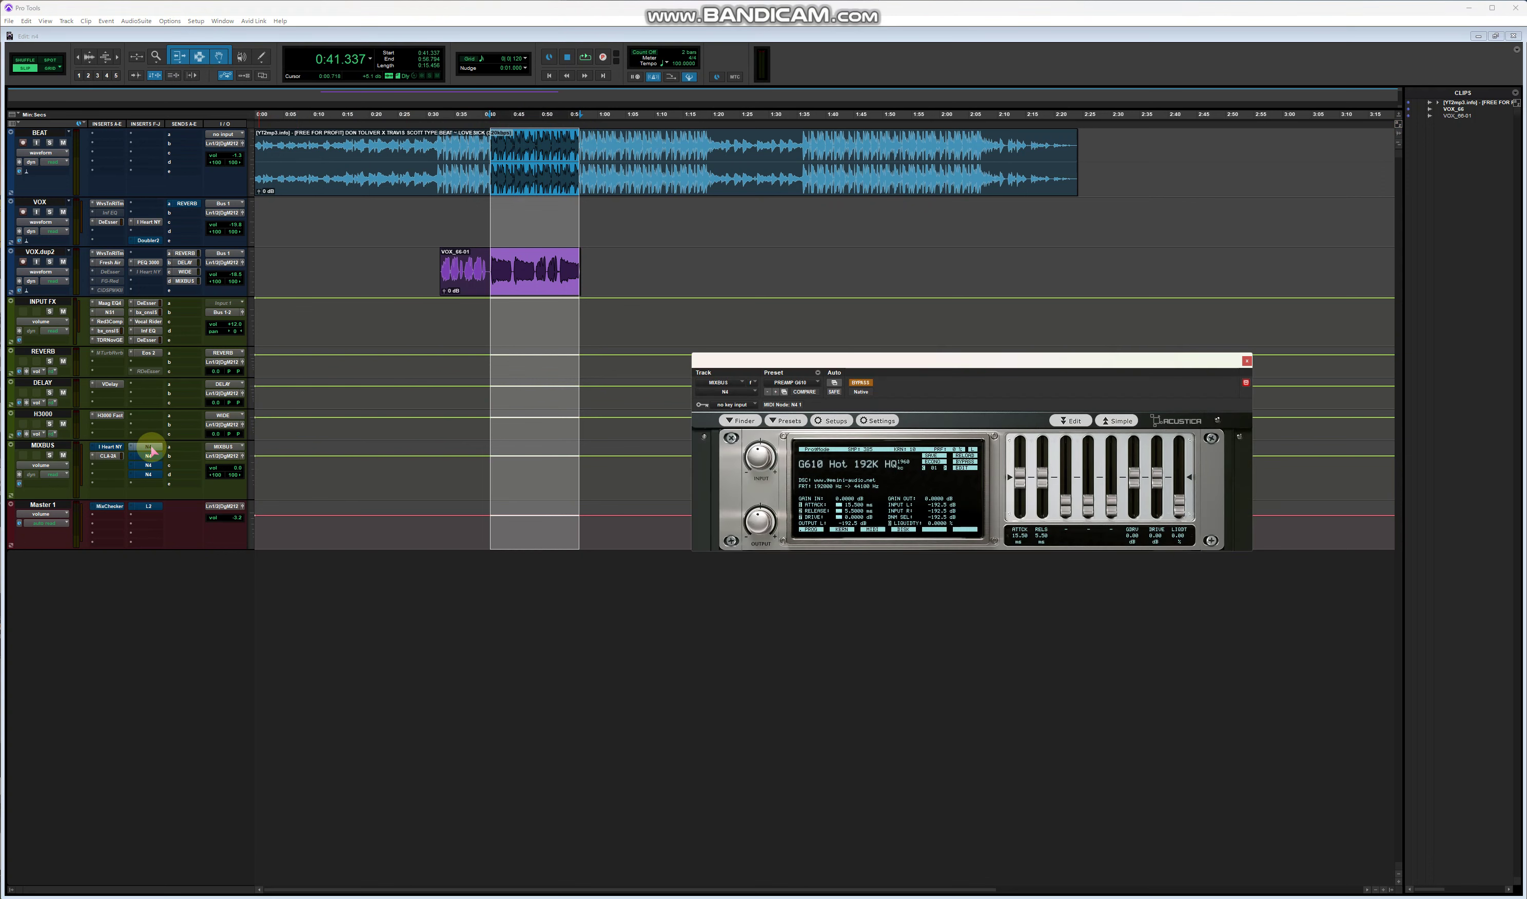
left_click_drag(791, 363, 619, 380)
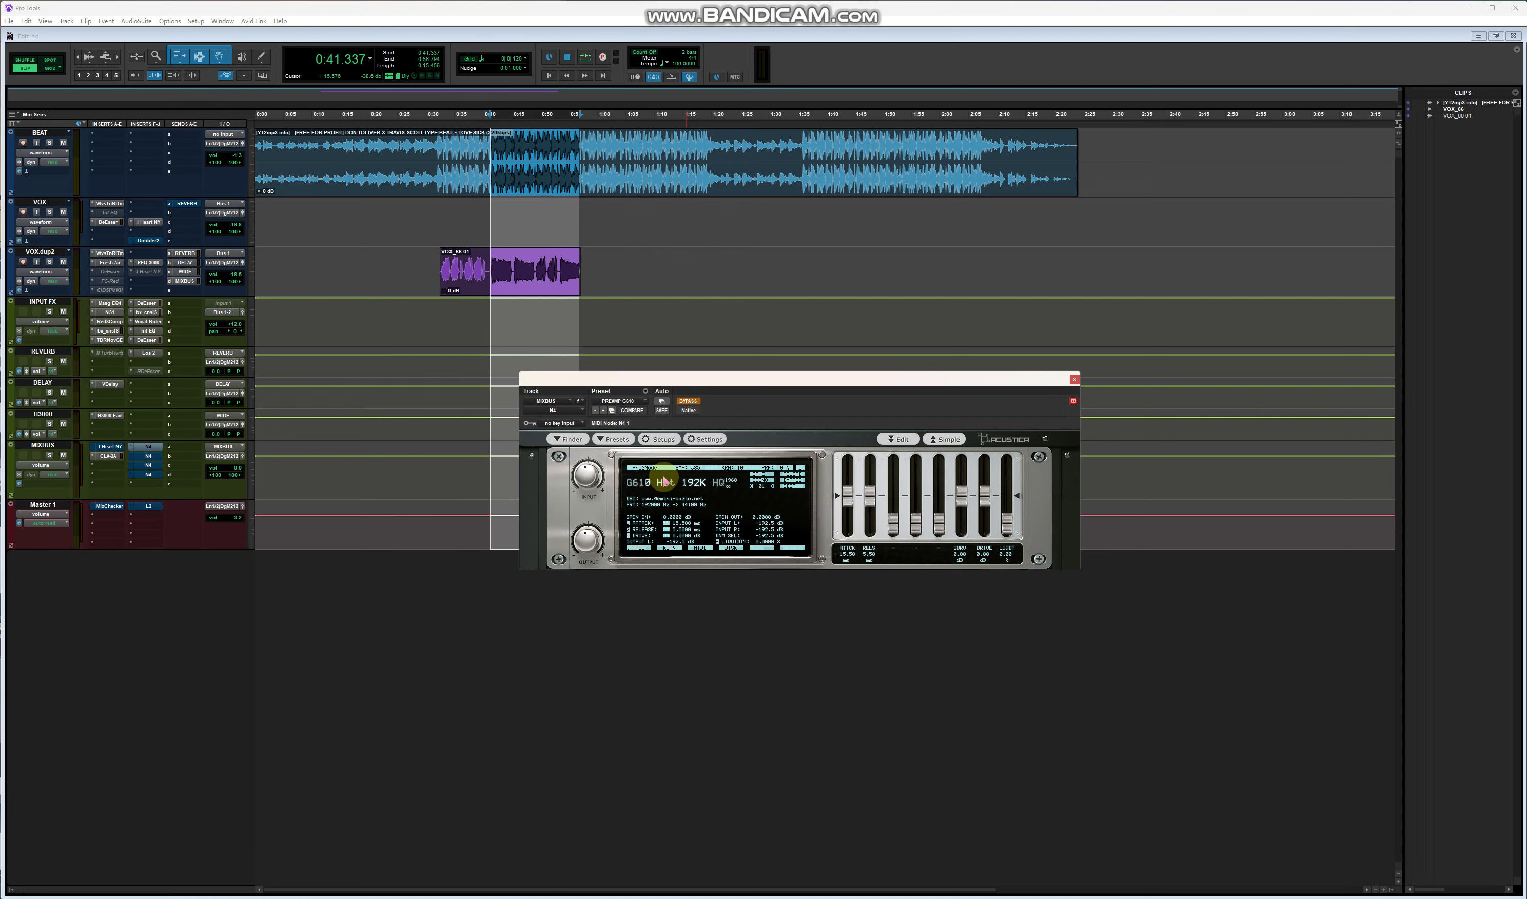
View the Universal Audio SOLO/610 preamp reference photo in the browser and return to Pro Tools
key("alt+Tab")
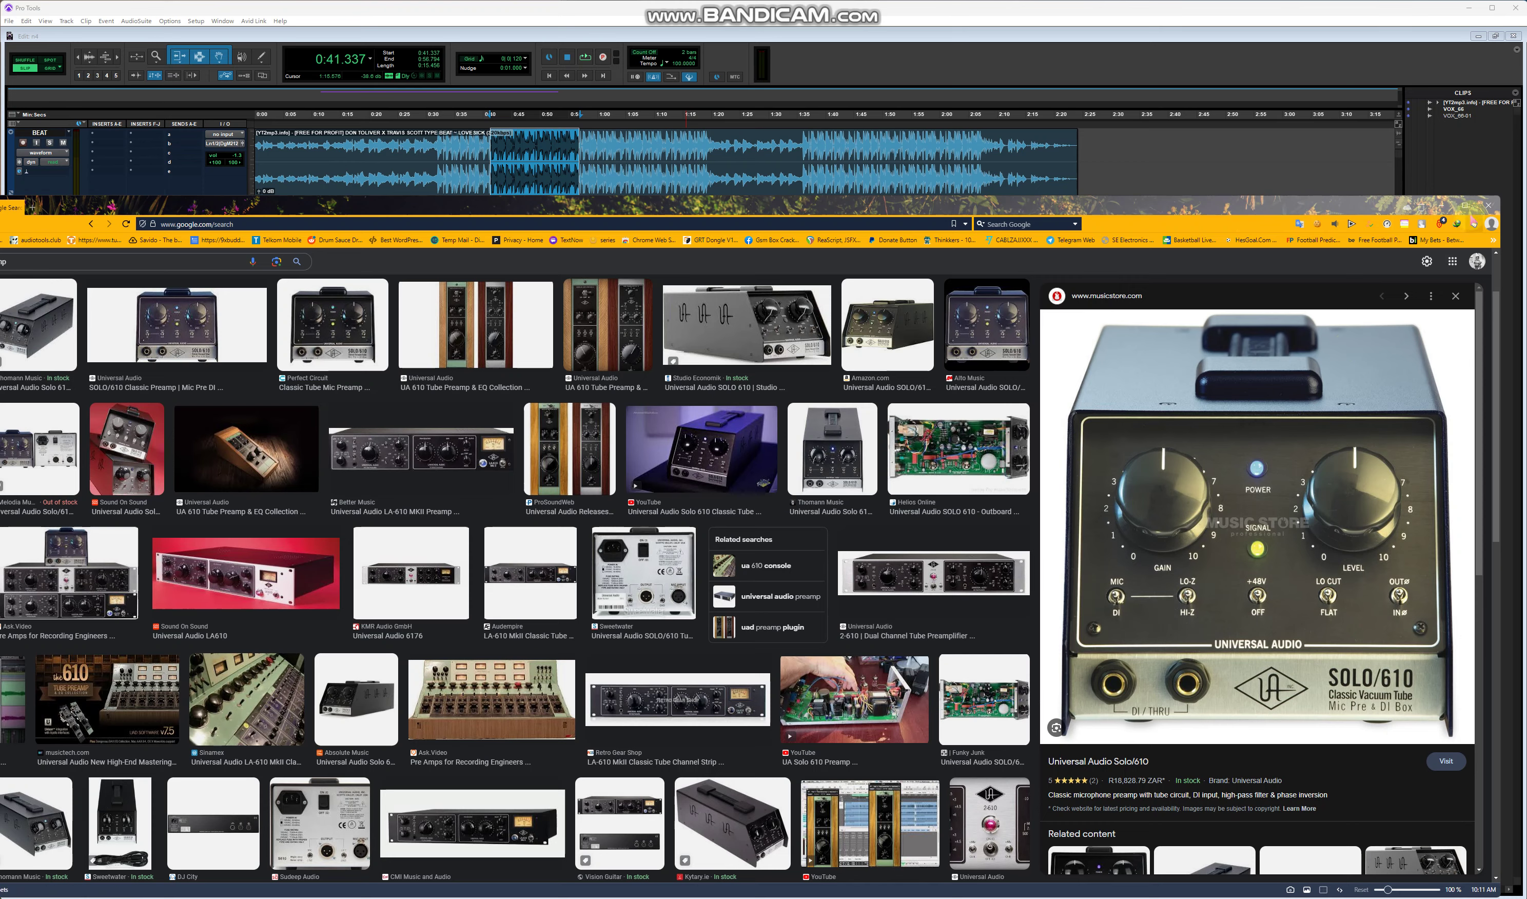
left_click(1487, 205)
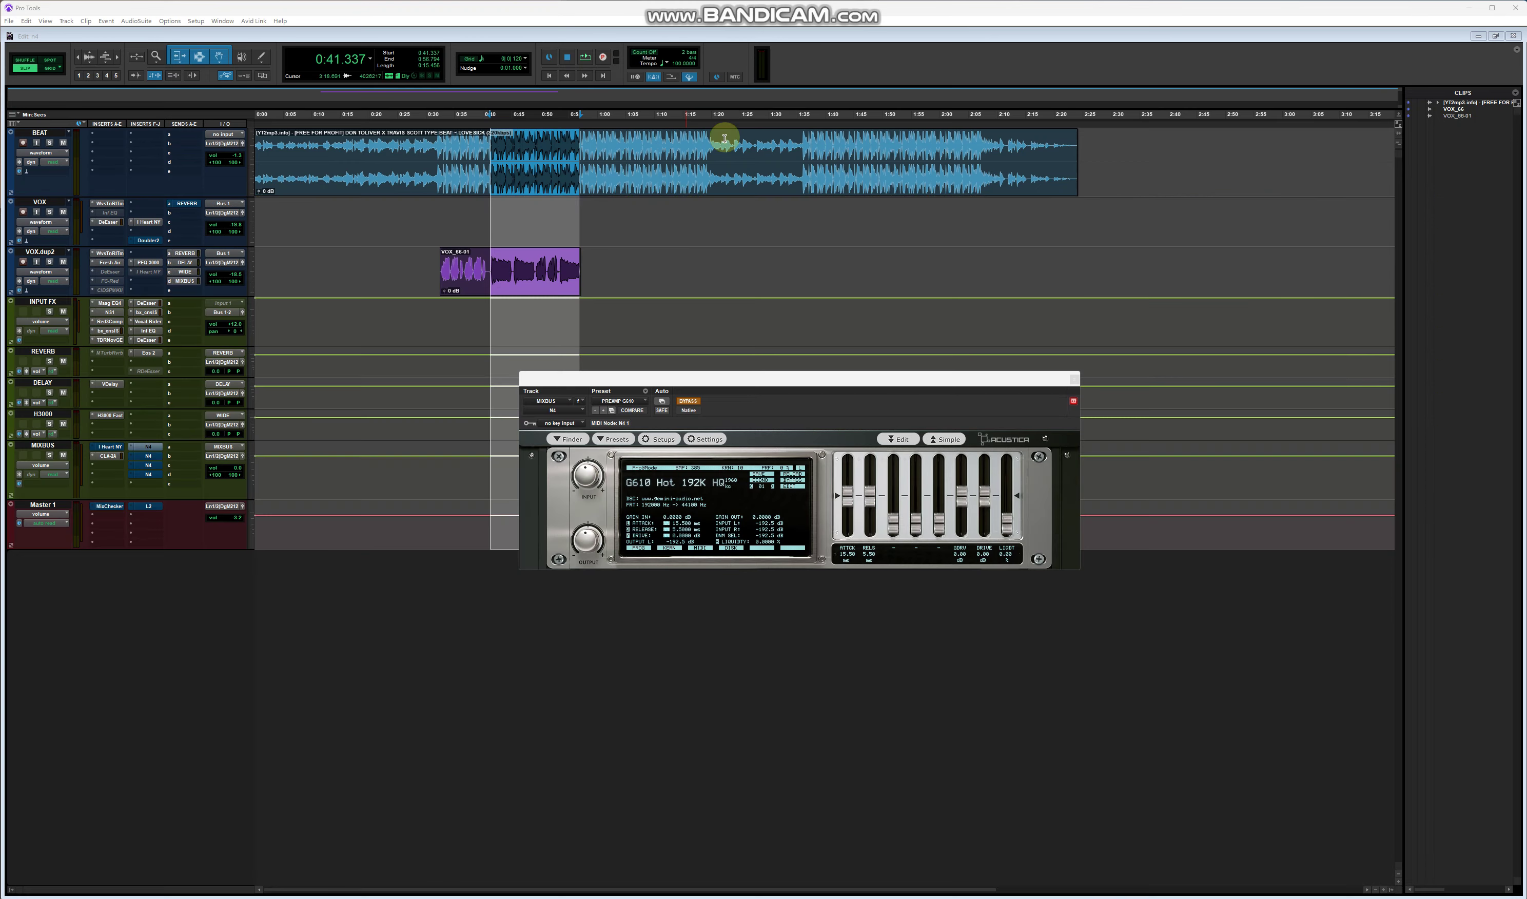
Mute the BEAT track and bypass the REVERB, DELAY and WIDE sends on VOX.dup2
left_click(63, 143)
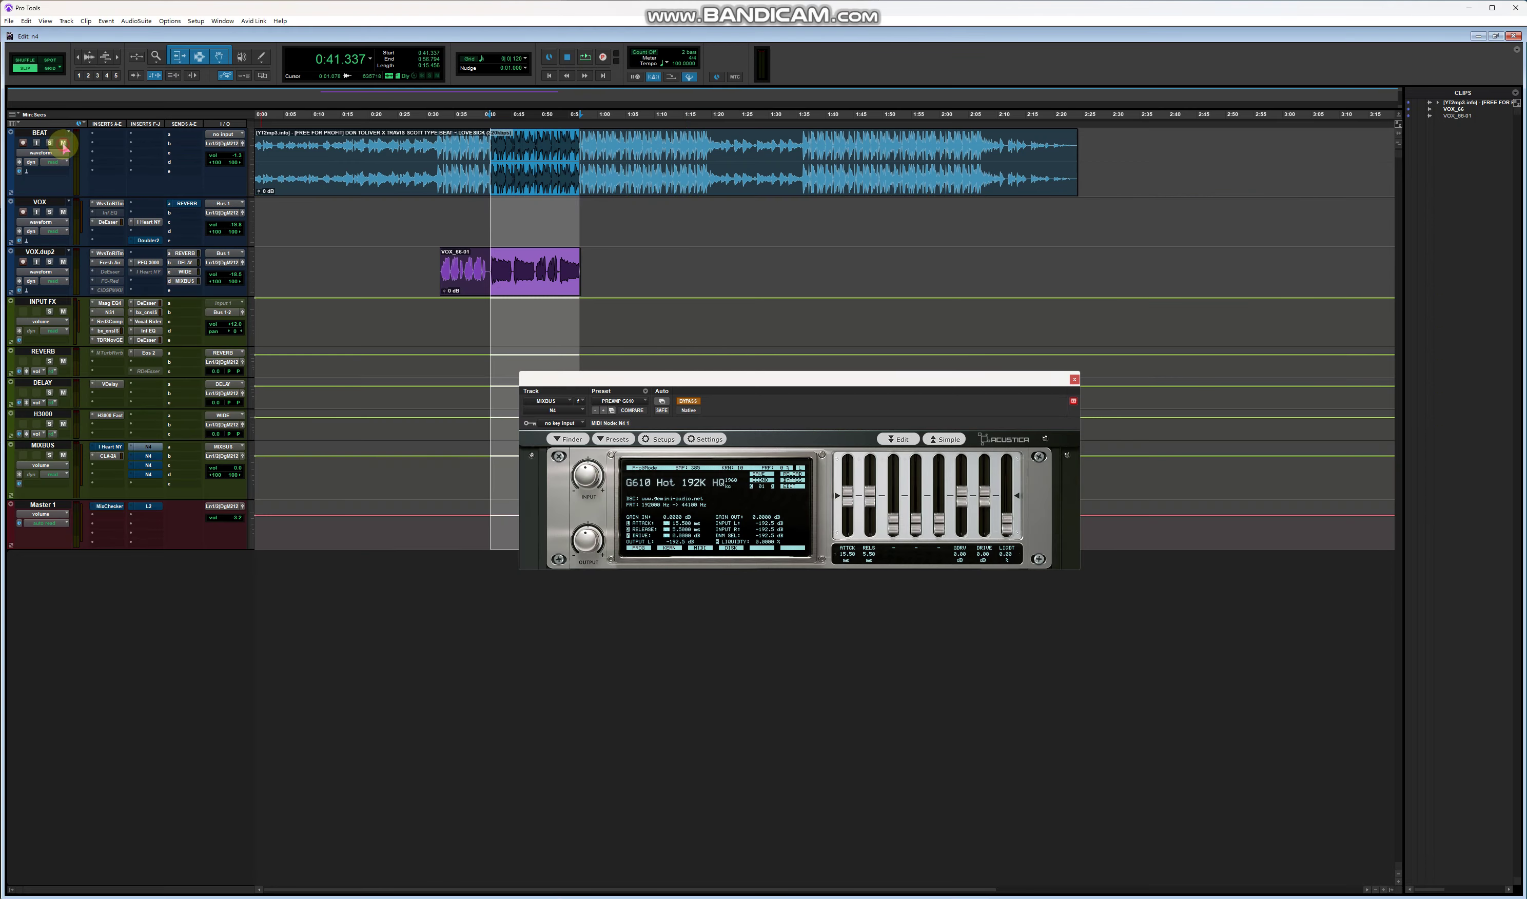
right_click(186, 254)
right_click(189, 261)
right_click(189, 262)
right_click(185, 264)
right_click(179, 259)
key("Escape")
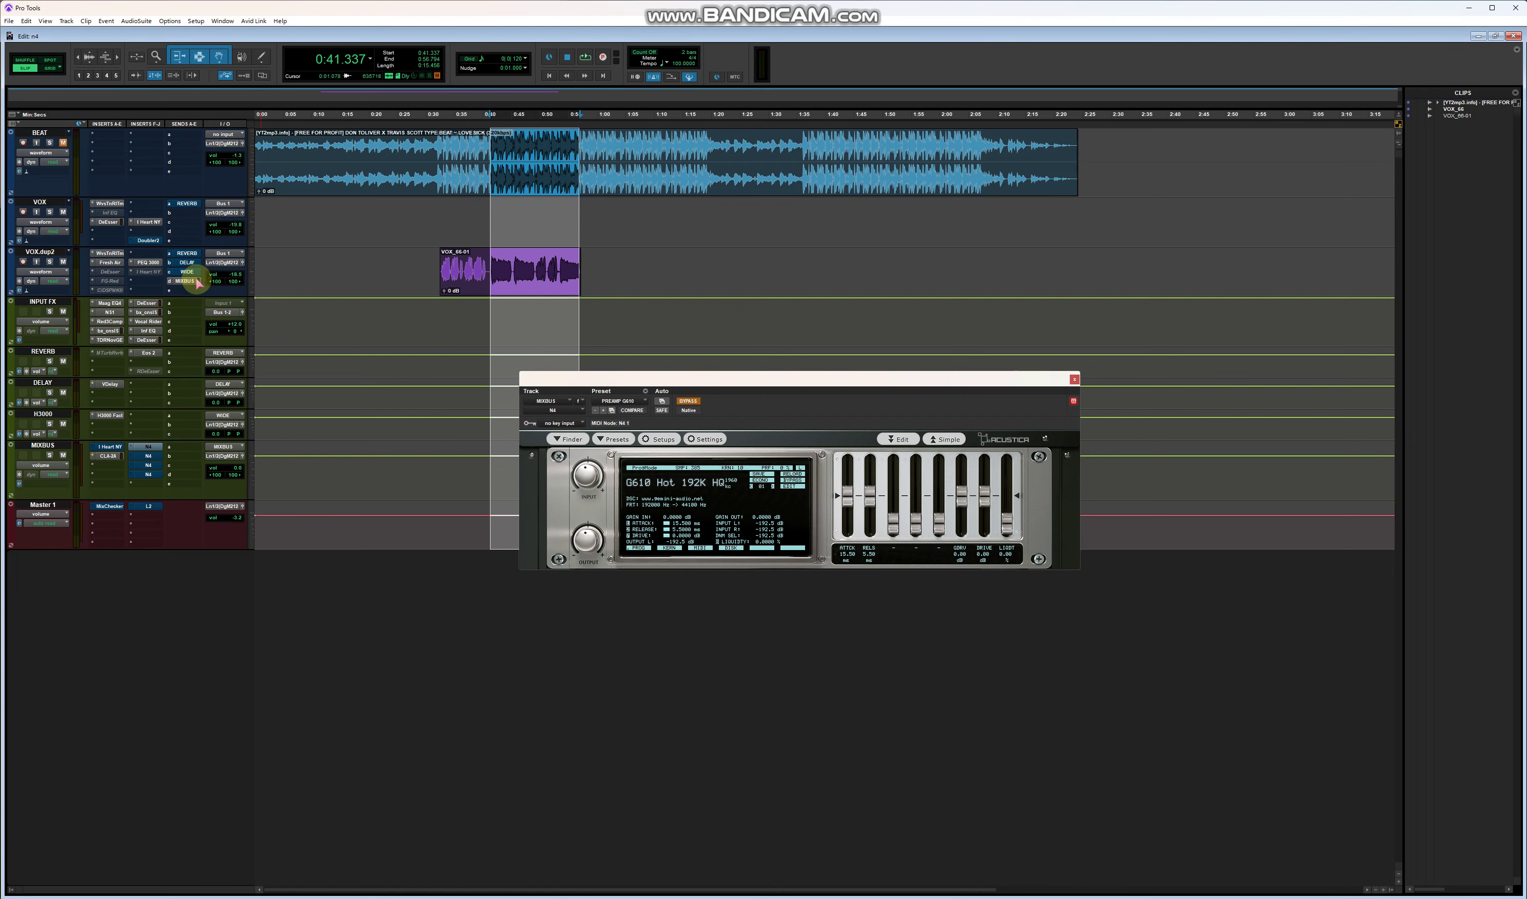
Play the selected section and compare the G610 Hot preamp on MIXBUS with its bypass on and off
left_click(584, 57)
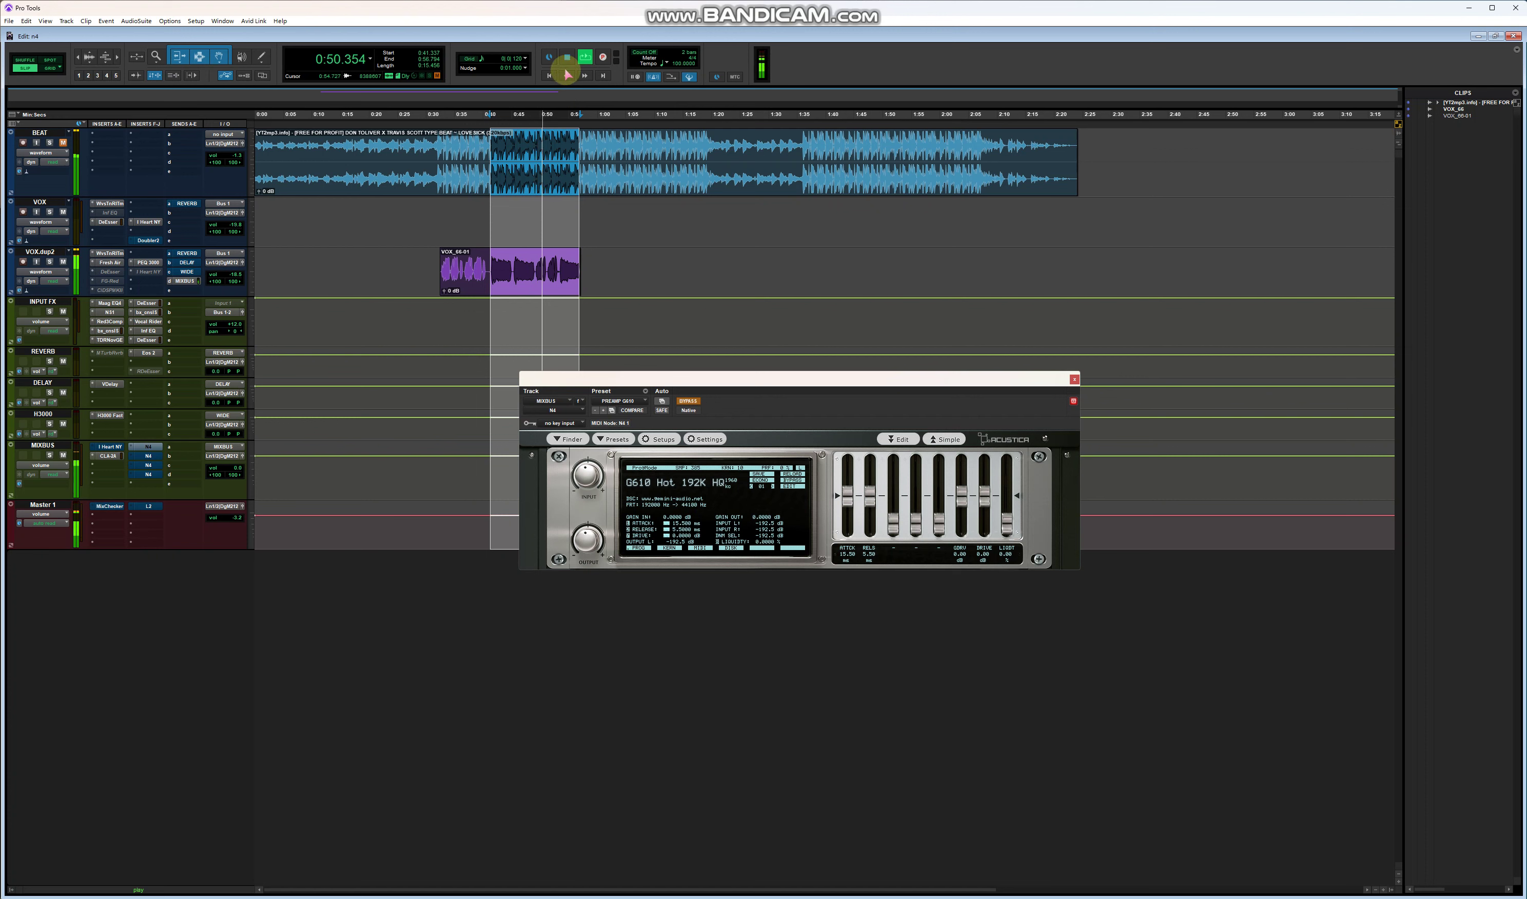
left_click(688, 402)
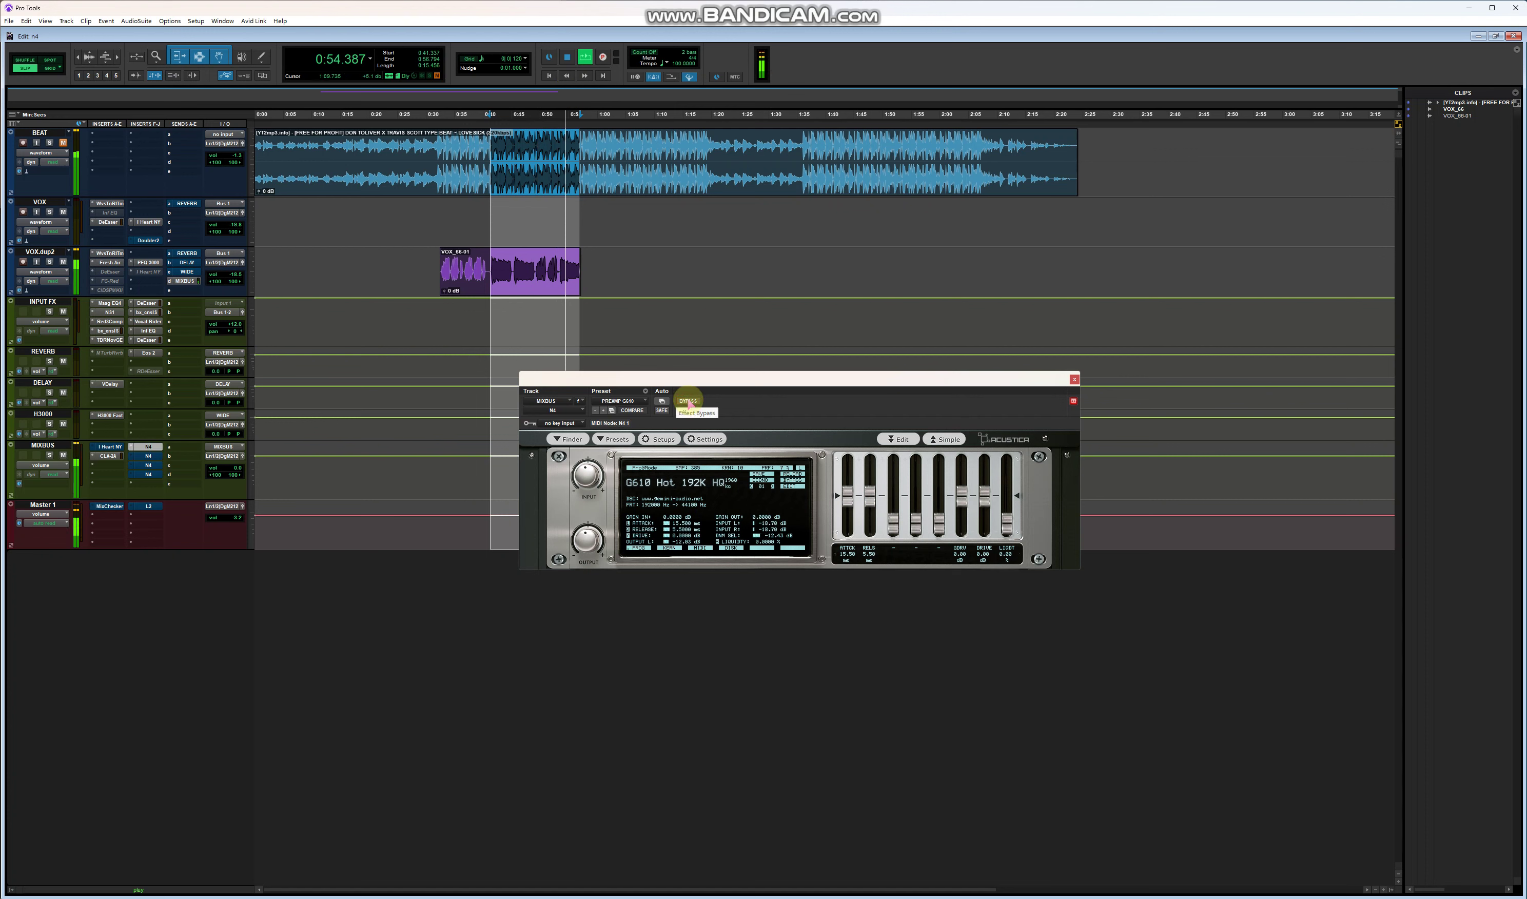
left_click(688, 402)
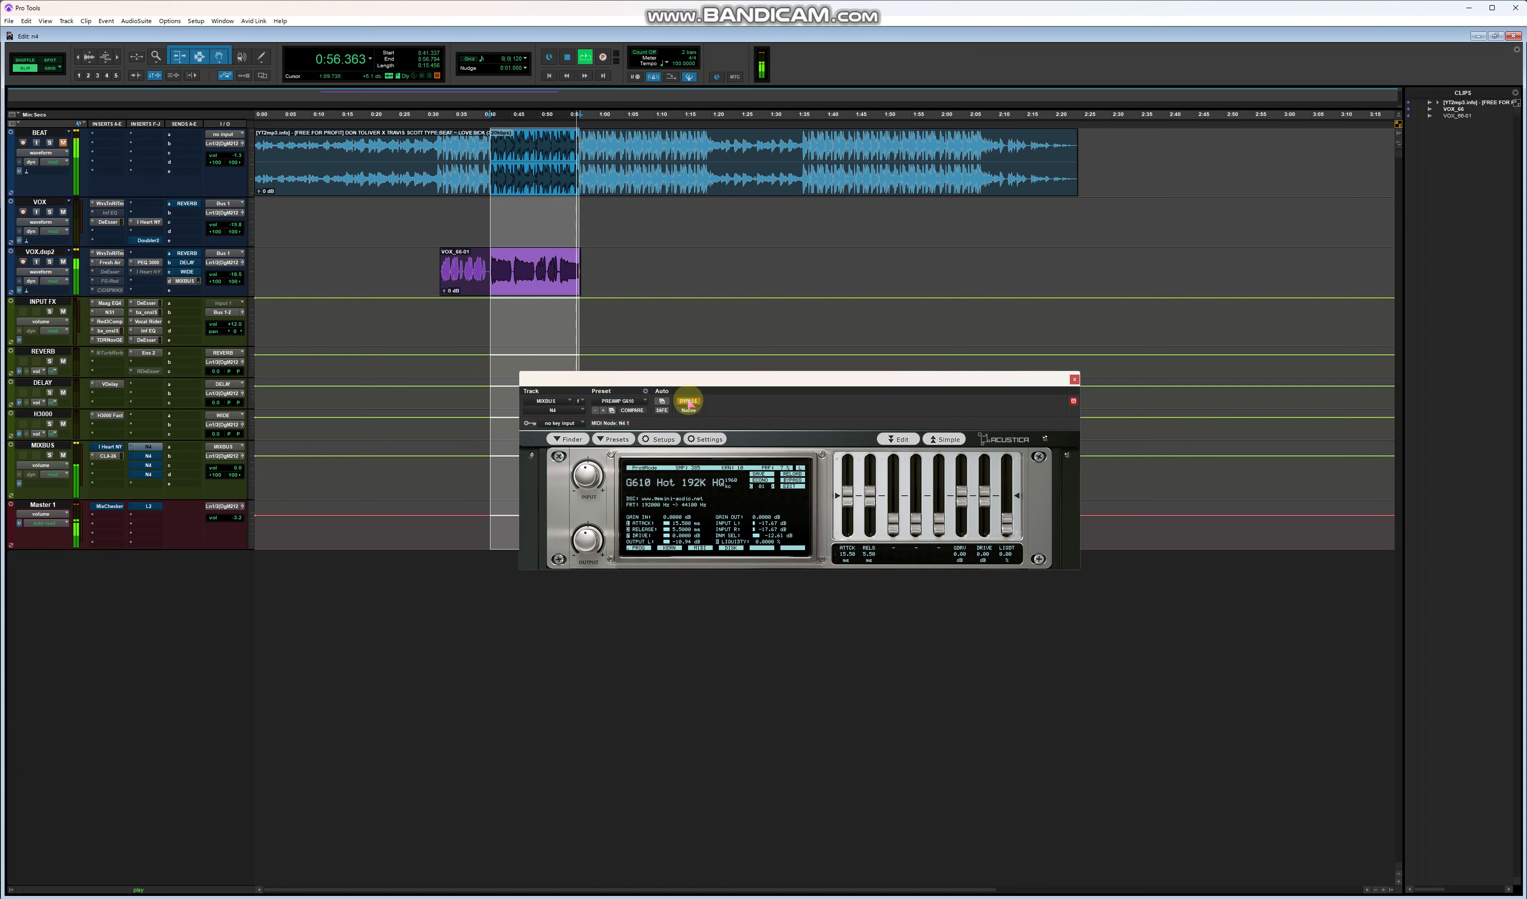
left_click(566, 58)
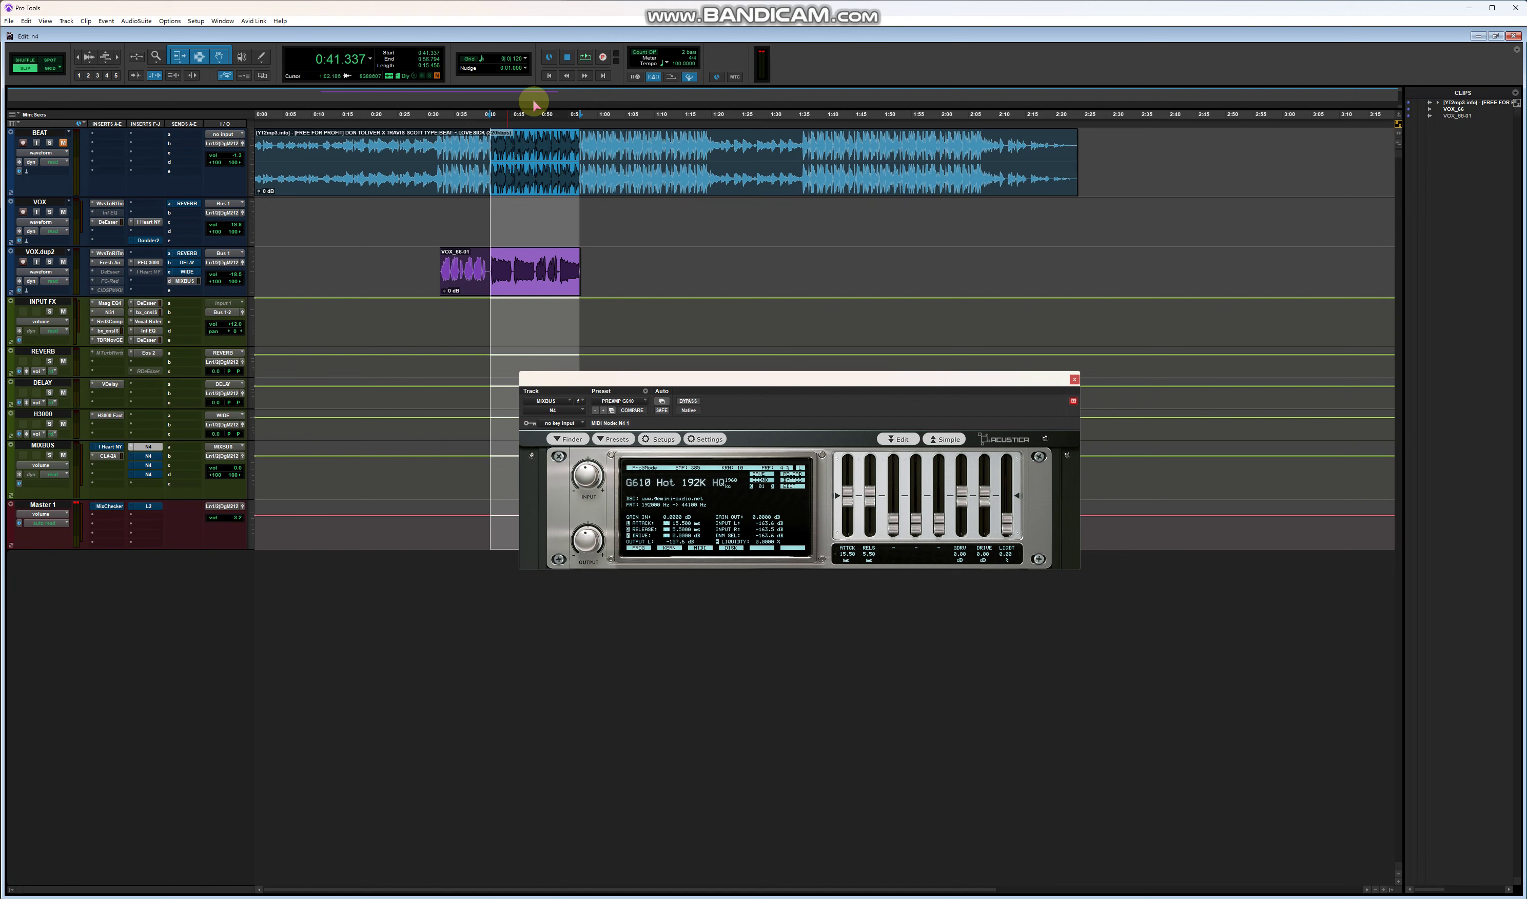
Bypass the first N4 insert on MIXBUS and audition the section with the I Heart NY compressor active
left_click(136, 445)
left_click(136, 446)
left_click(136, 446, "ctrl")
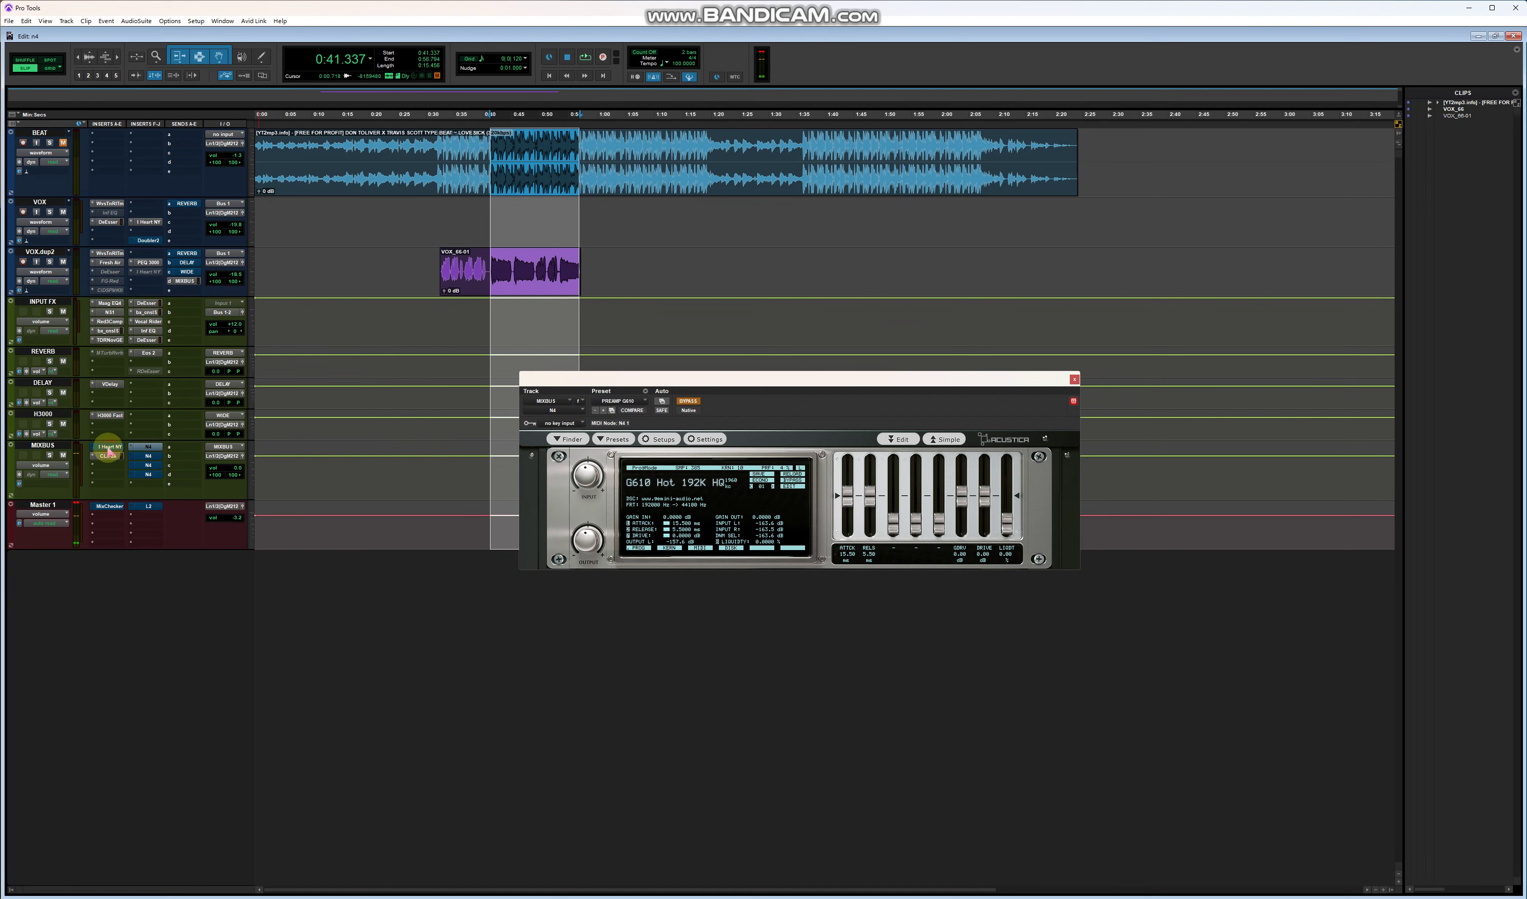
left_click(109, 446)
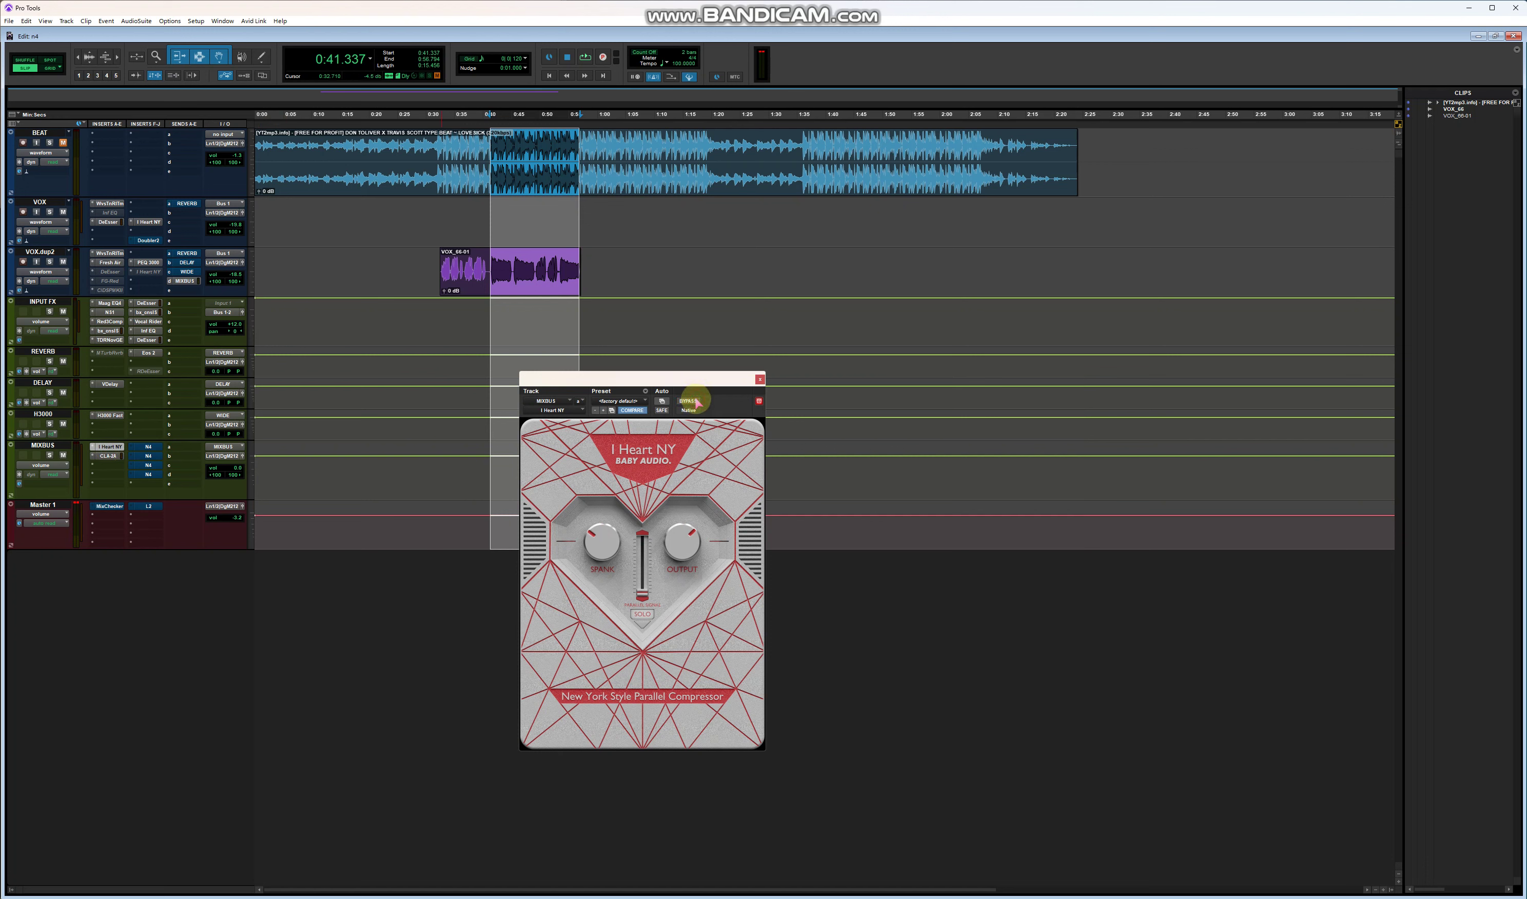
key("space")
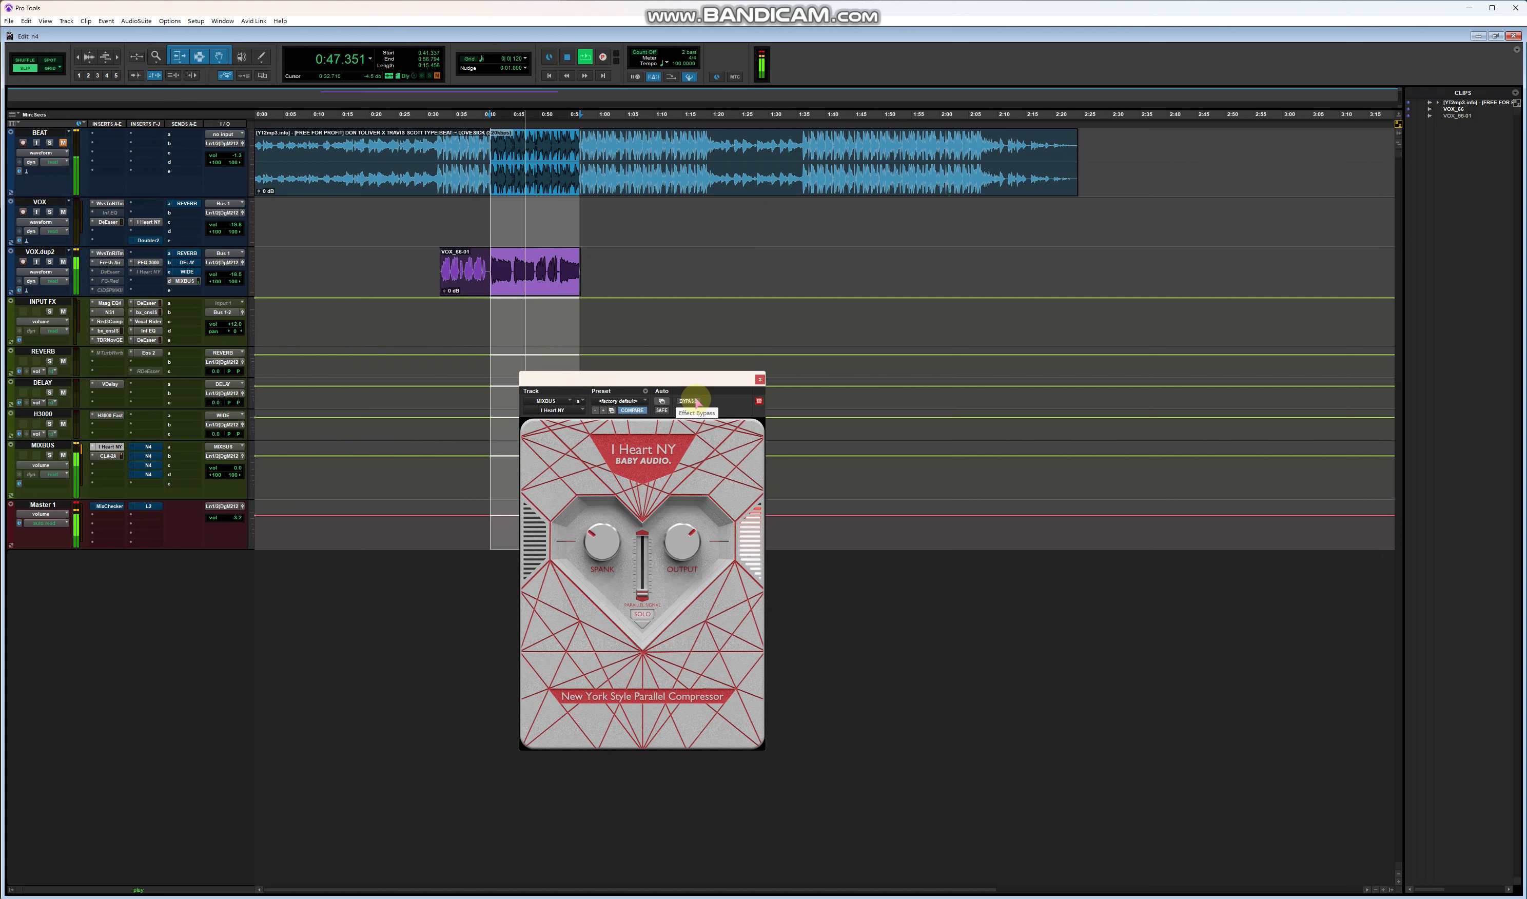
key("space")
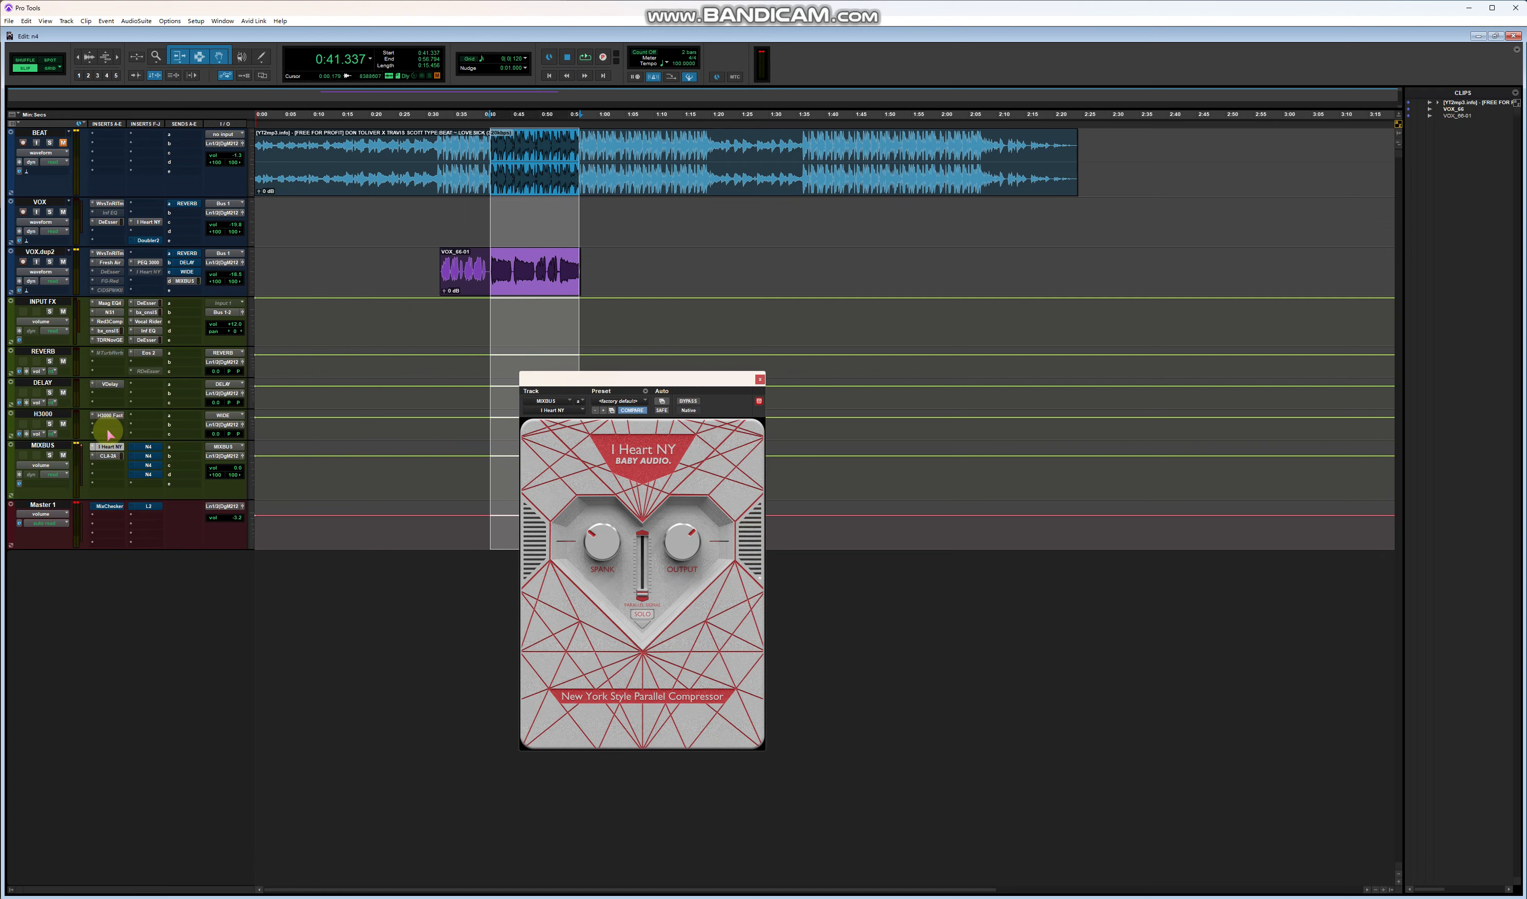
Bypass I Heart NY, reactivate the first N4 insert on MIXBUS and play back the section
right_click(116, 448)
left_click(151, 451)
right_click(151, 451)
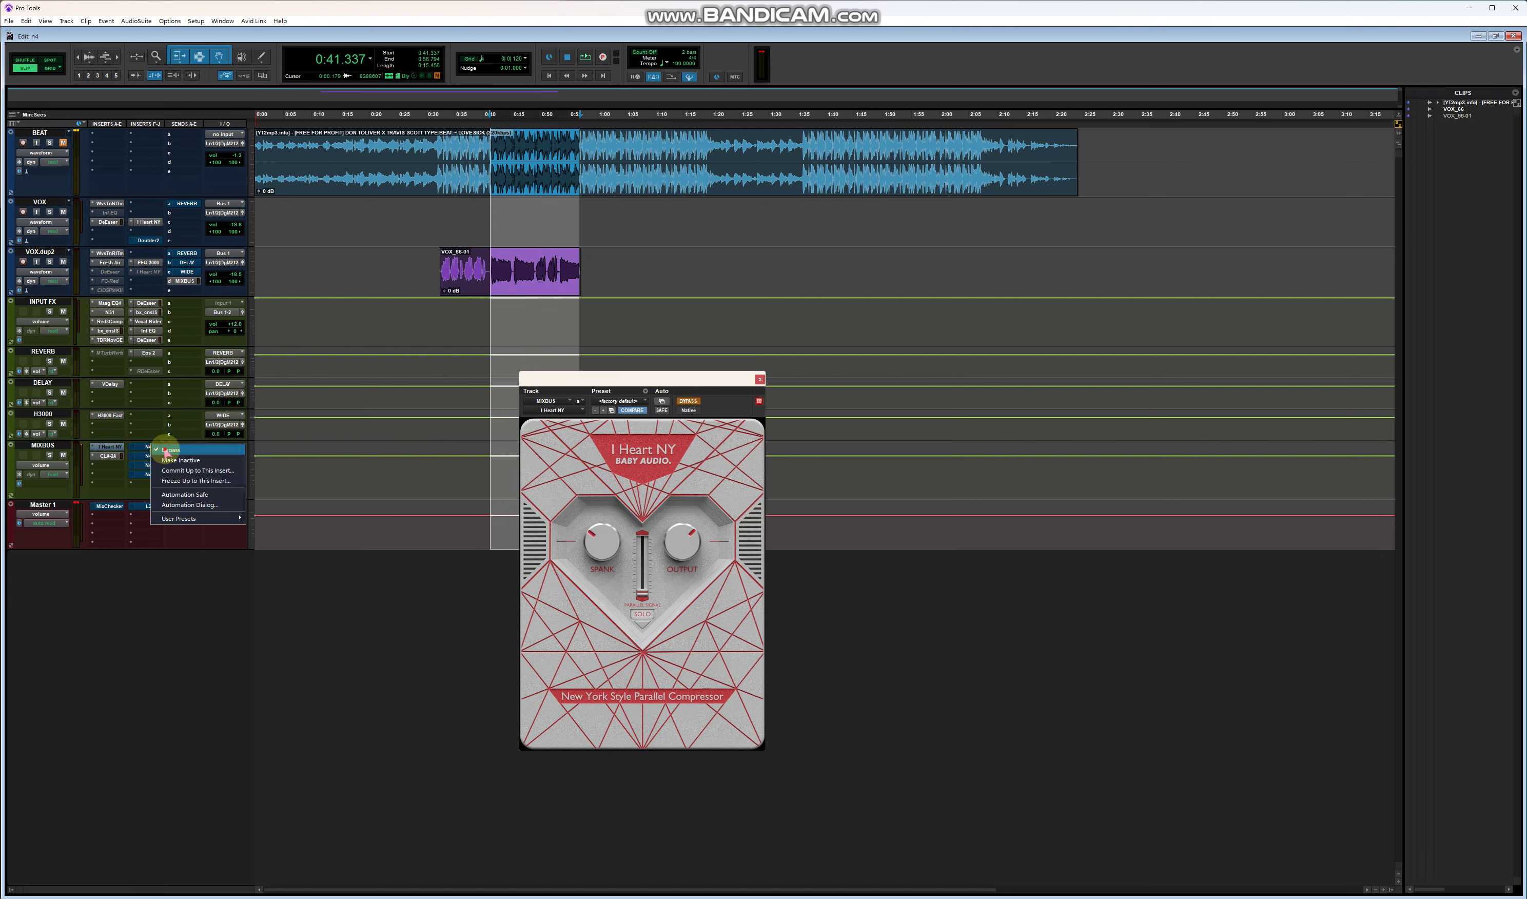
left_click(154, 451)
key("space")
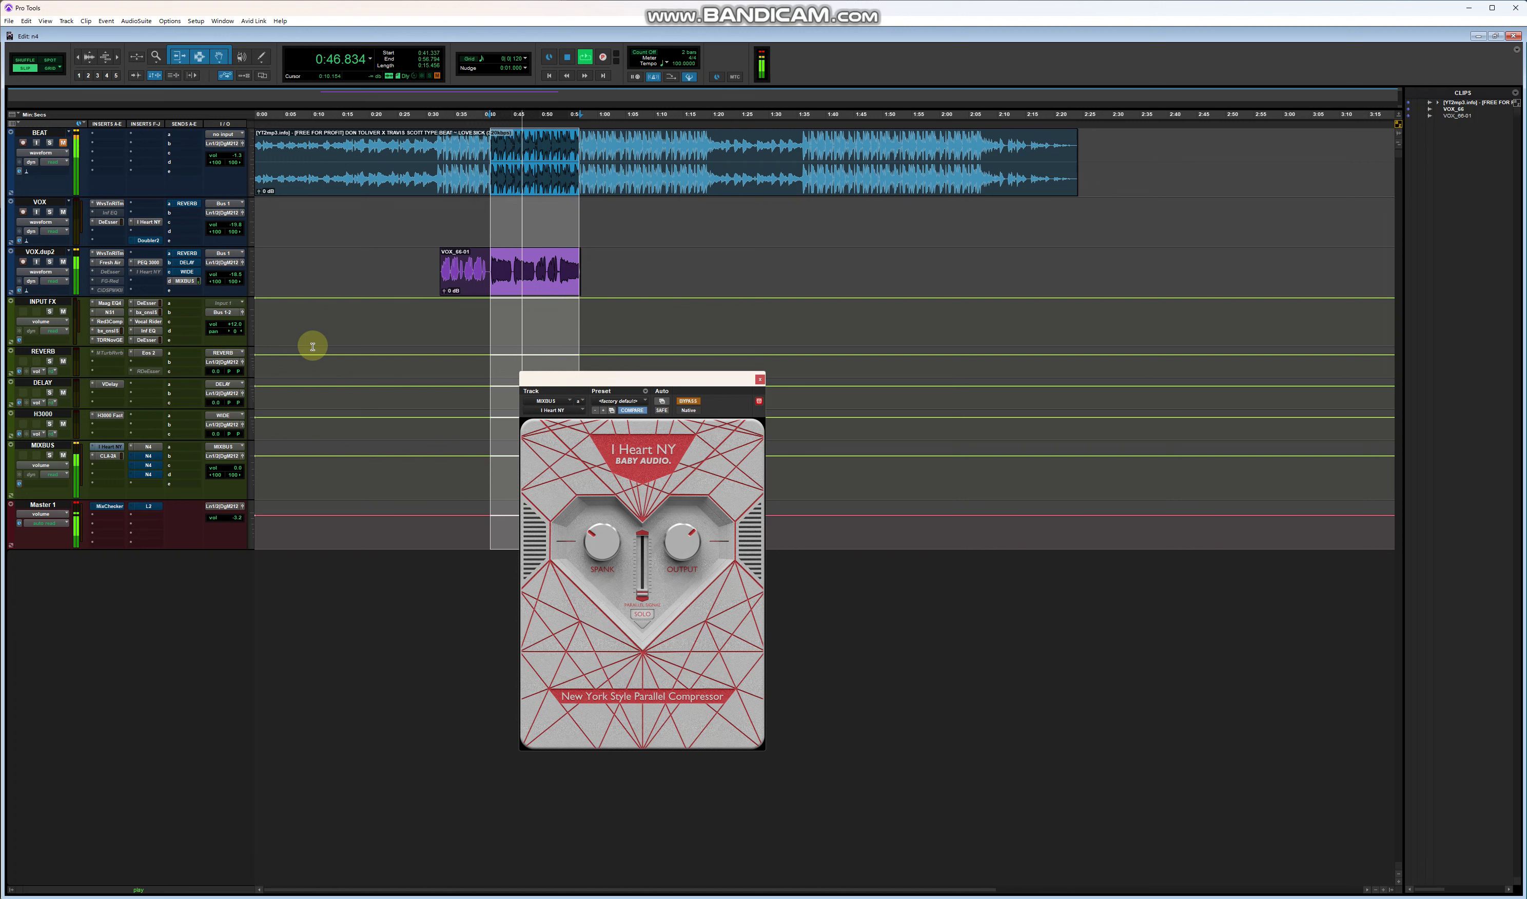
key("space")
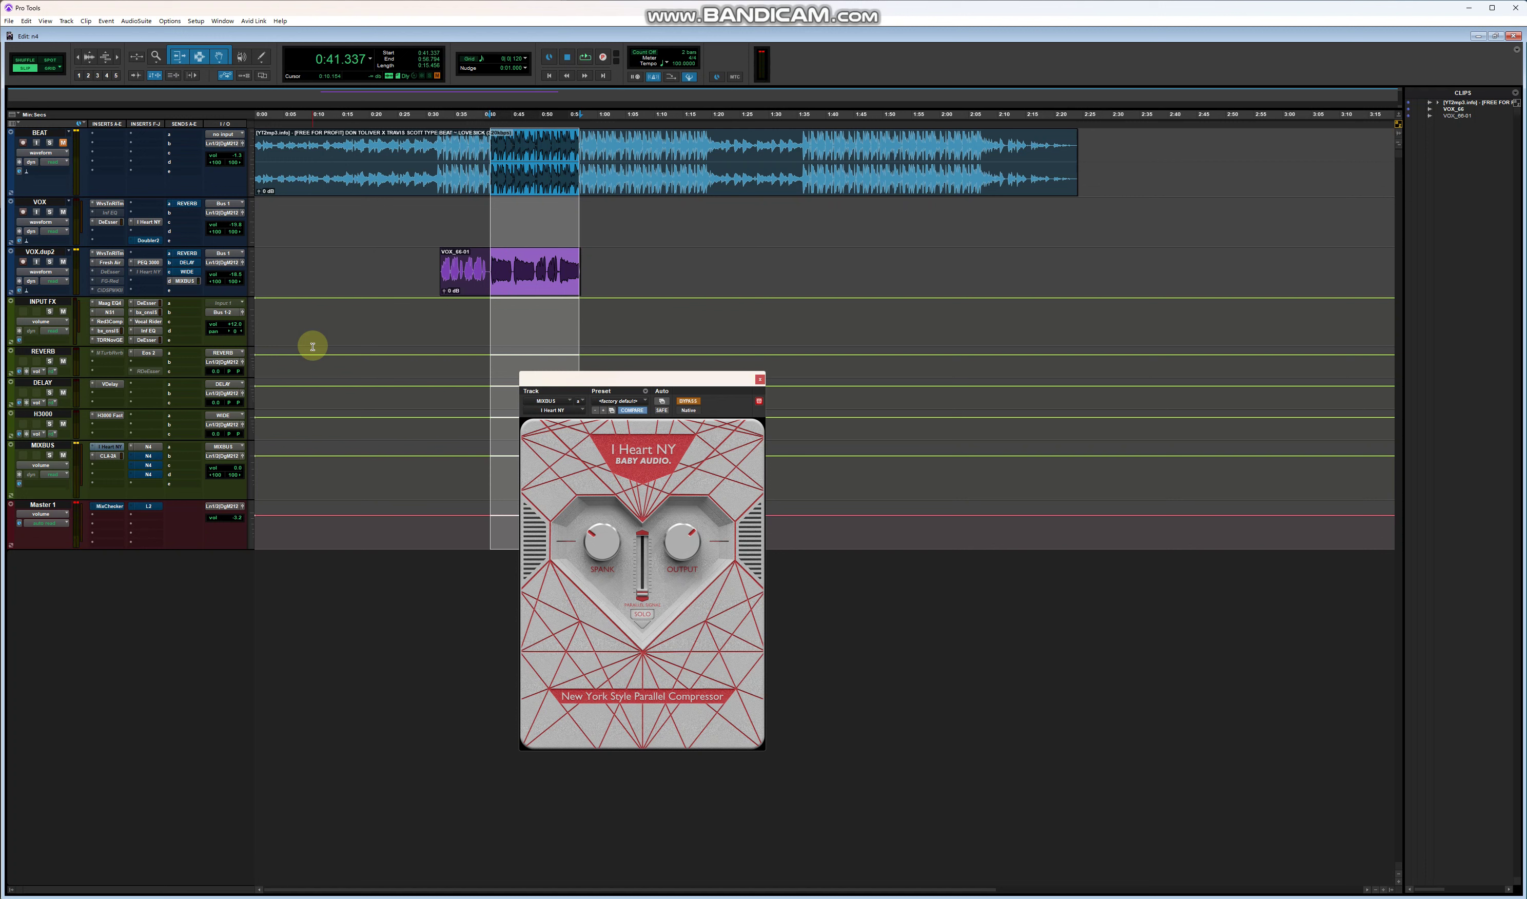
Activate the second N4 insert on MIXBUS, the ELC24 M 5.6K EQ, during playback and close its window
left_click(155, 455)
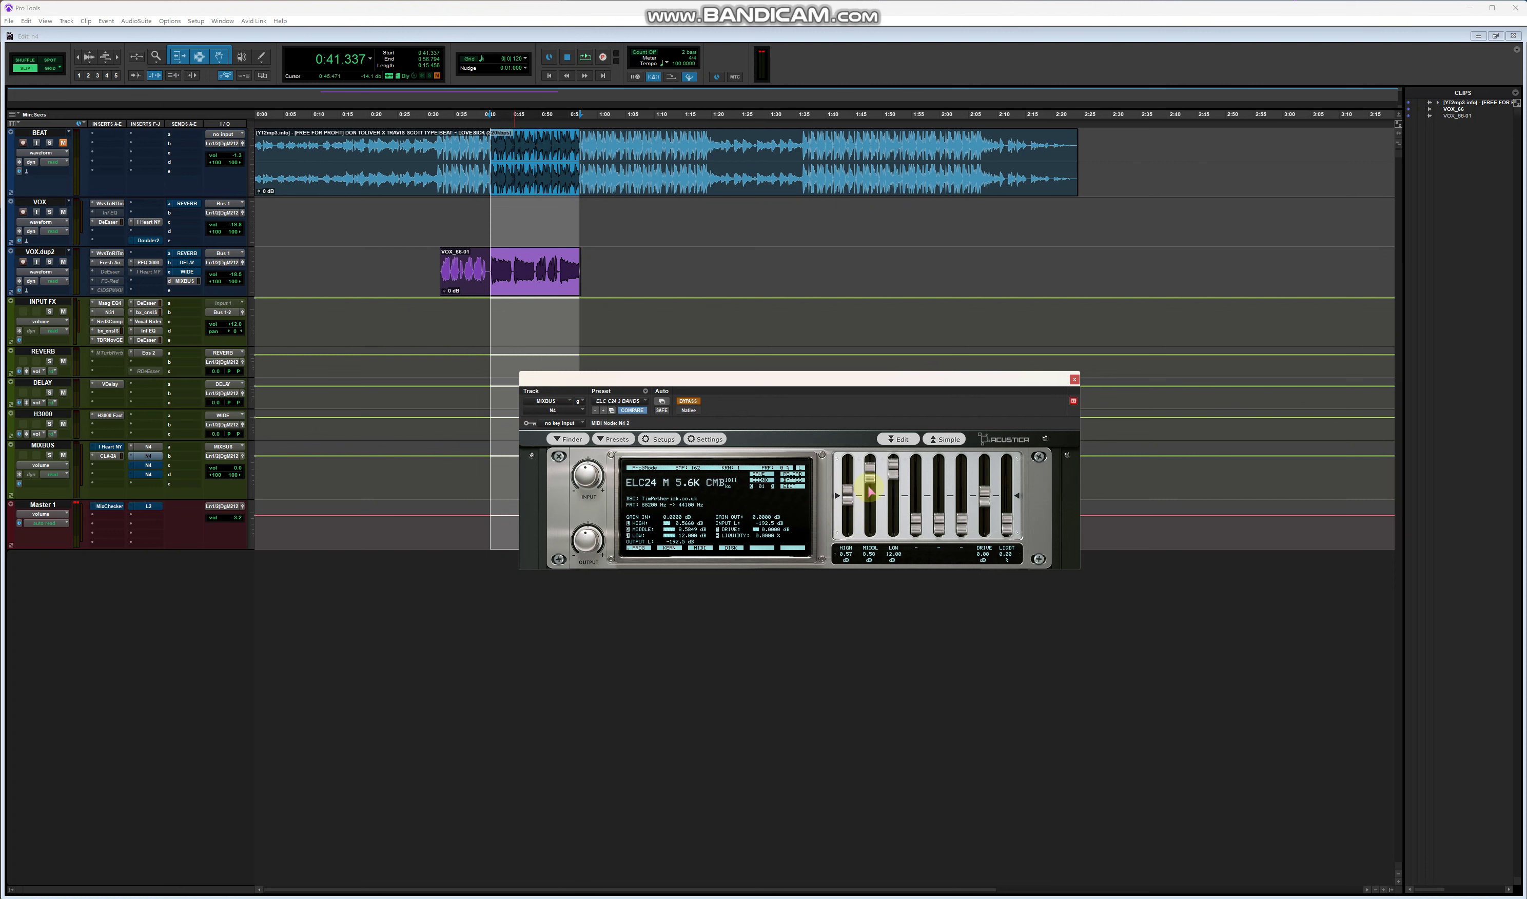
left_click(585, 58)
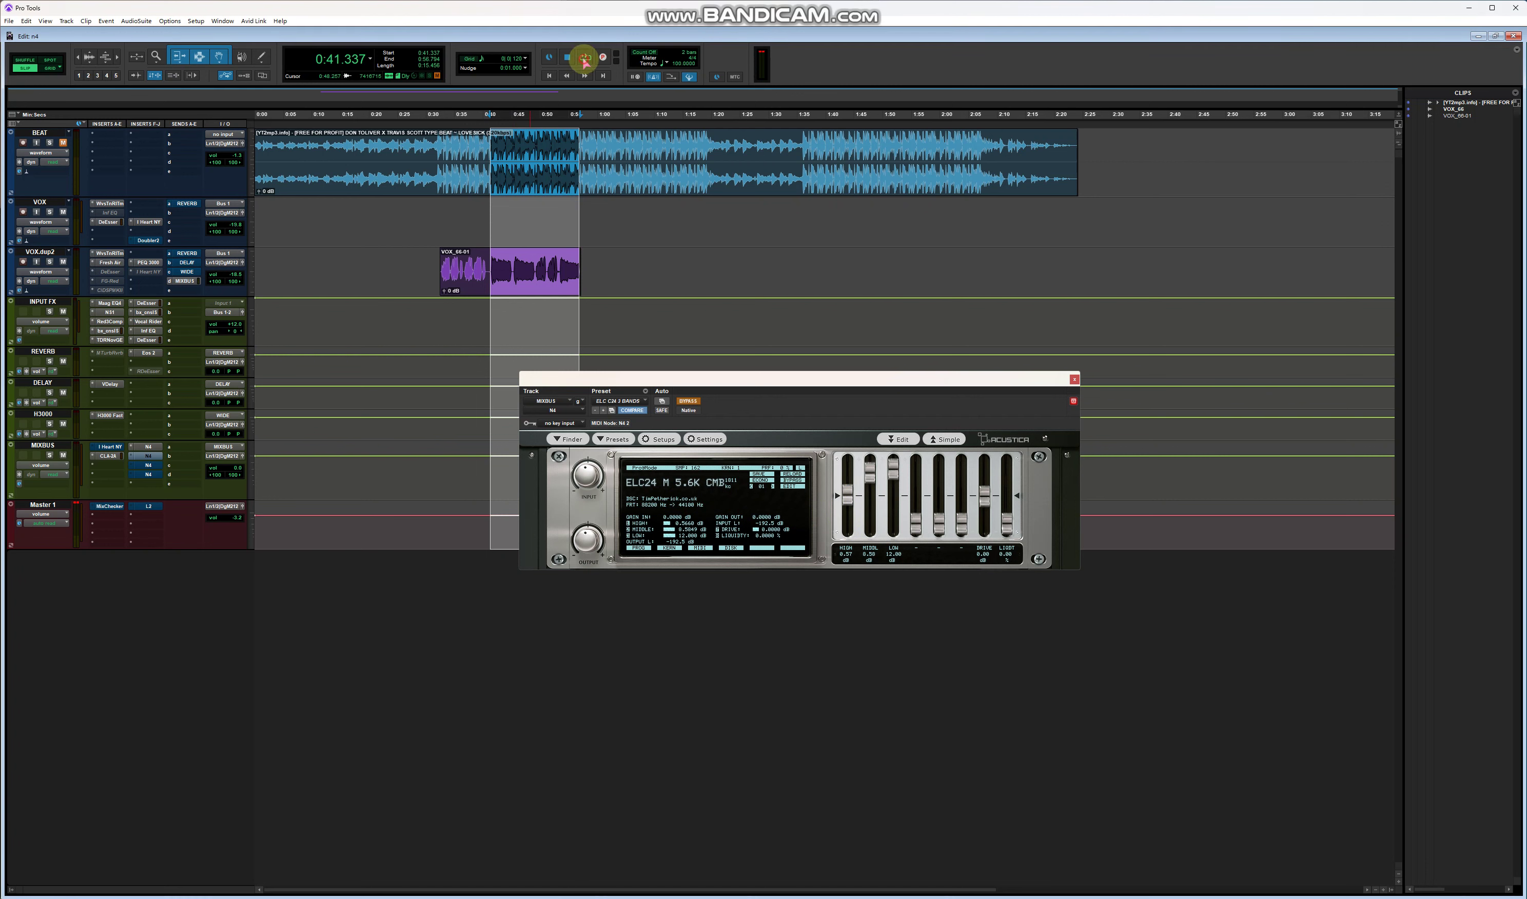
left_click(696, 401)
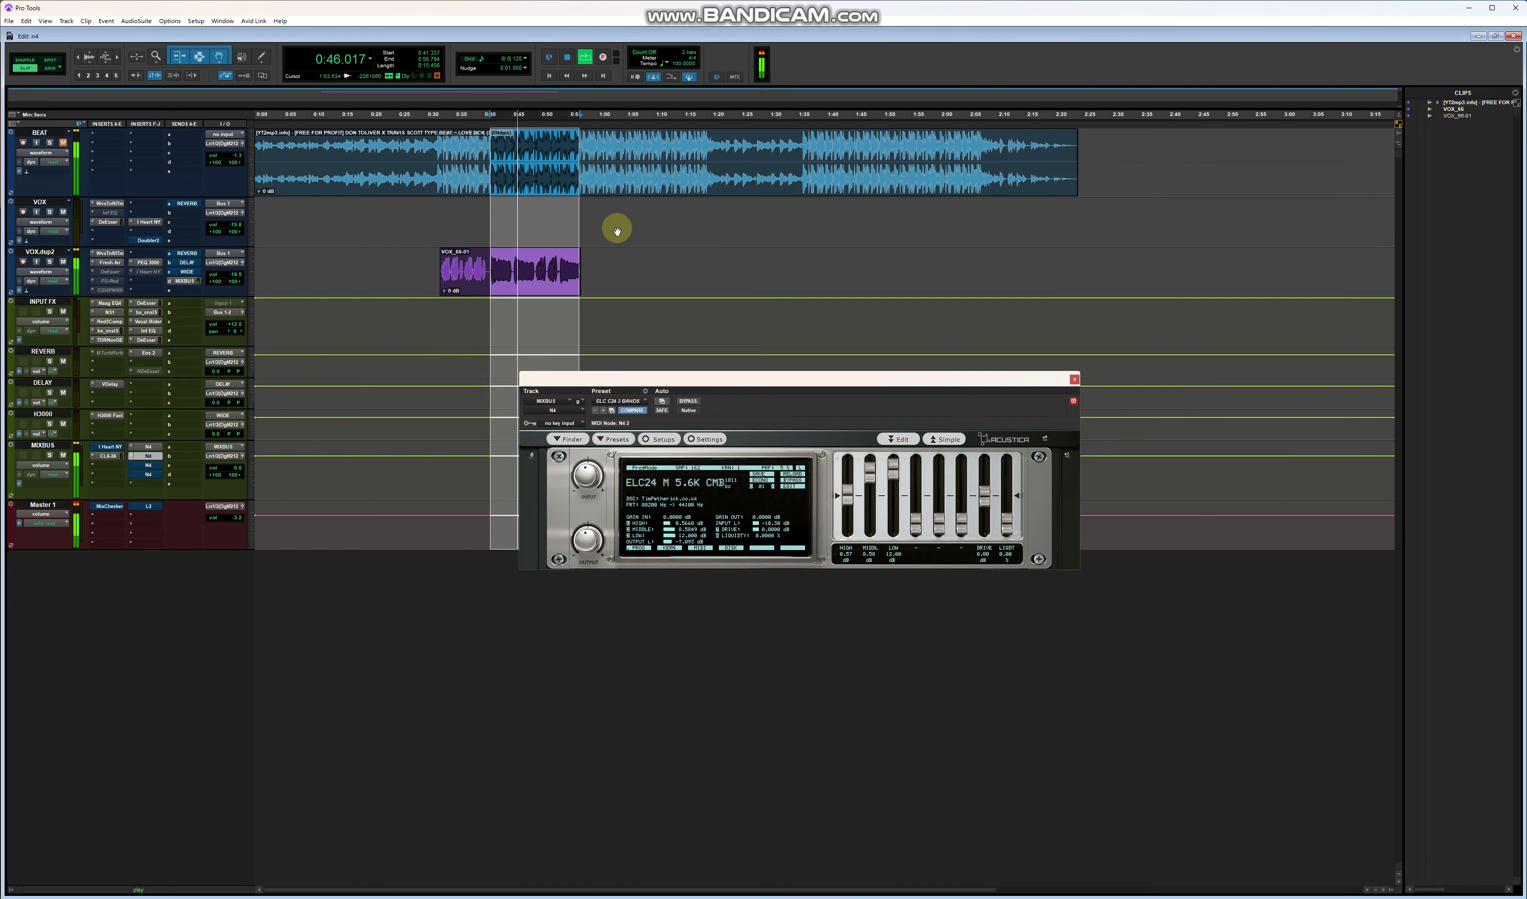
left_click(568, 58)
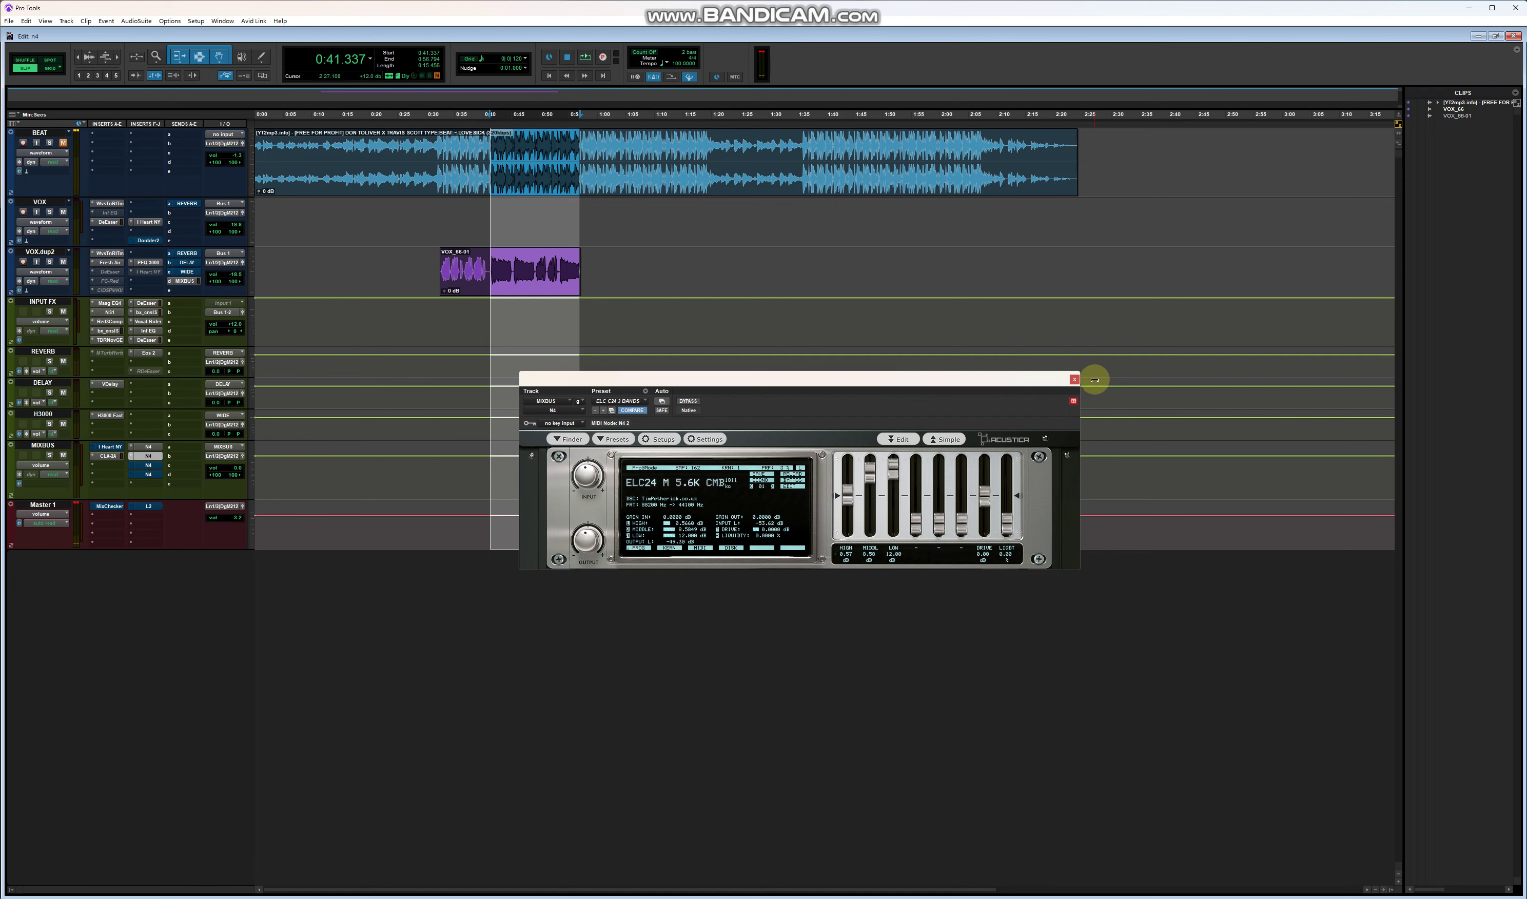
left_click(1074, 379)
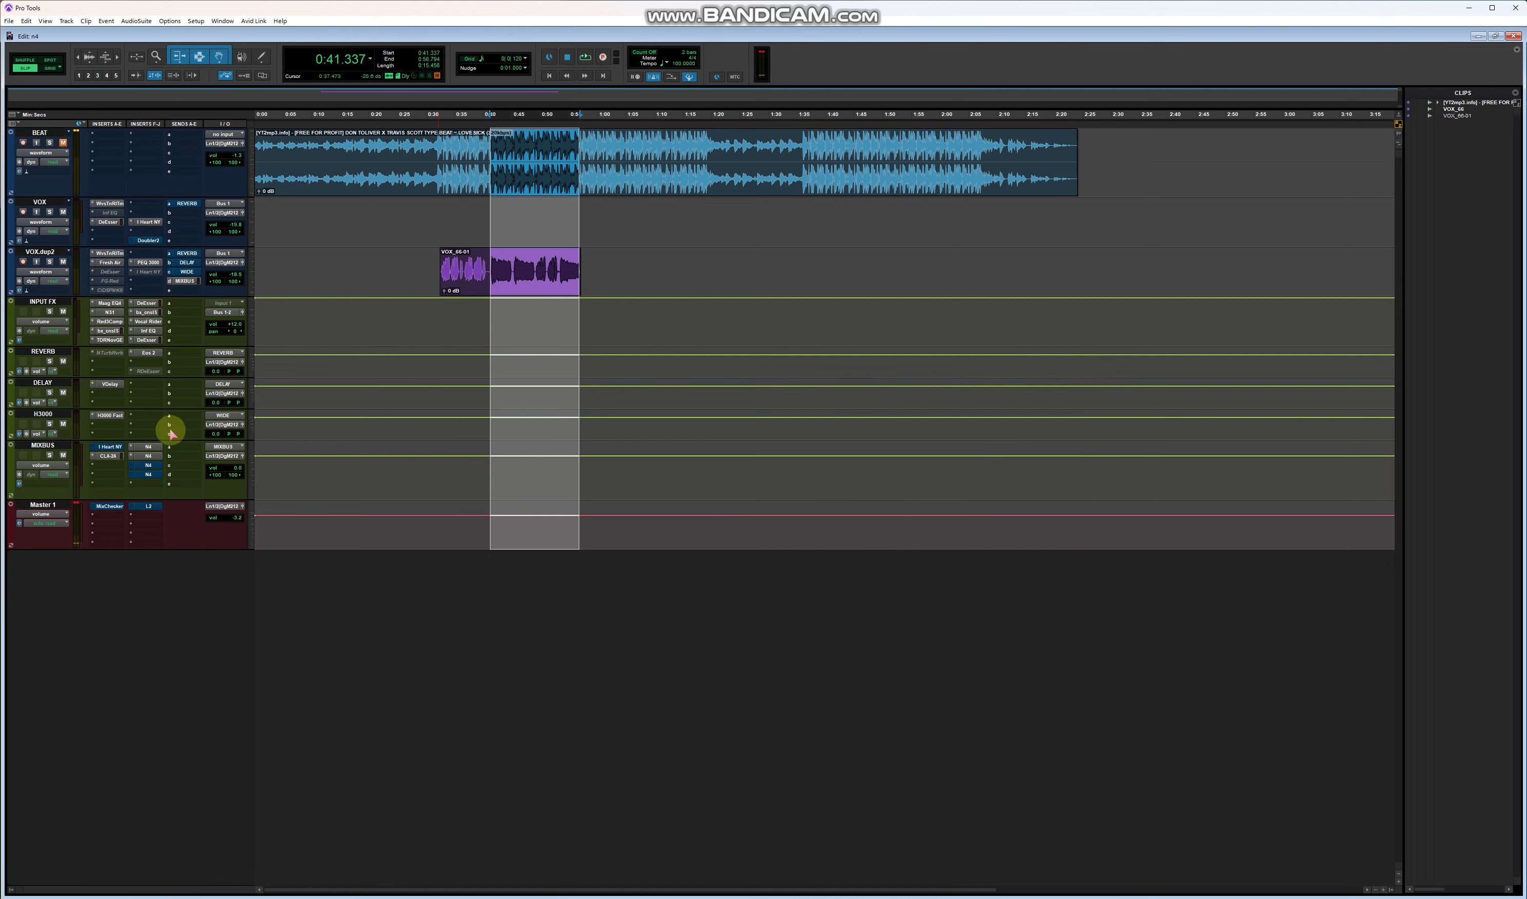
Open the third N4 insert on MIXBUS and check the CPU load in the System Usage window
left_click(148, 466)
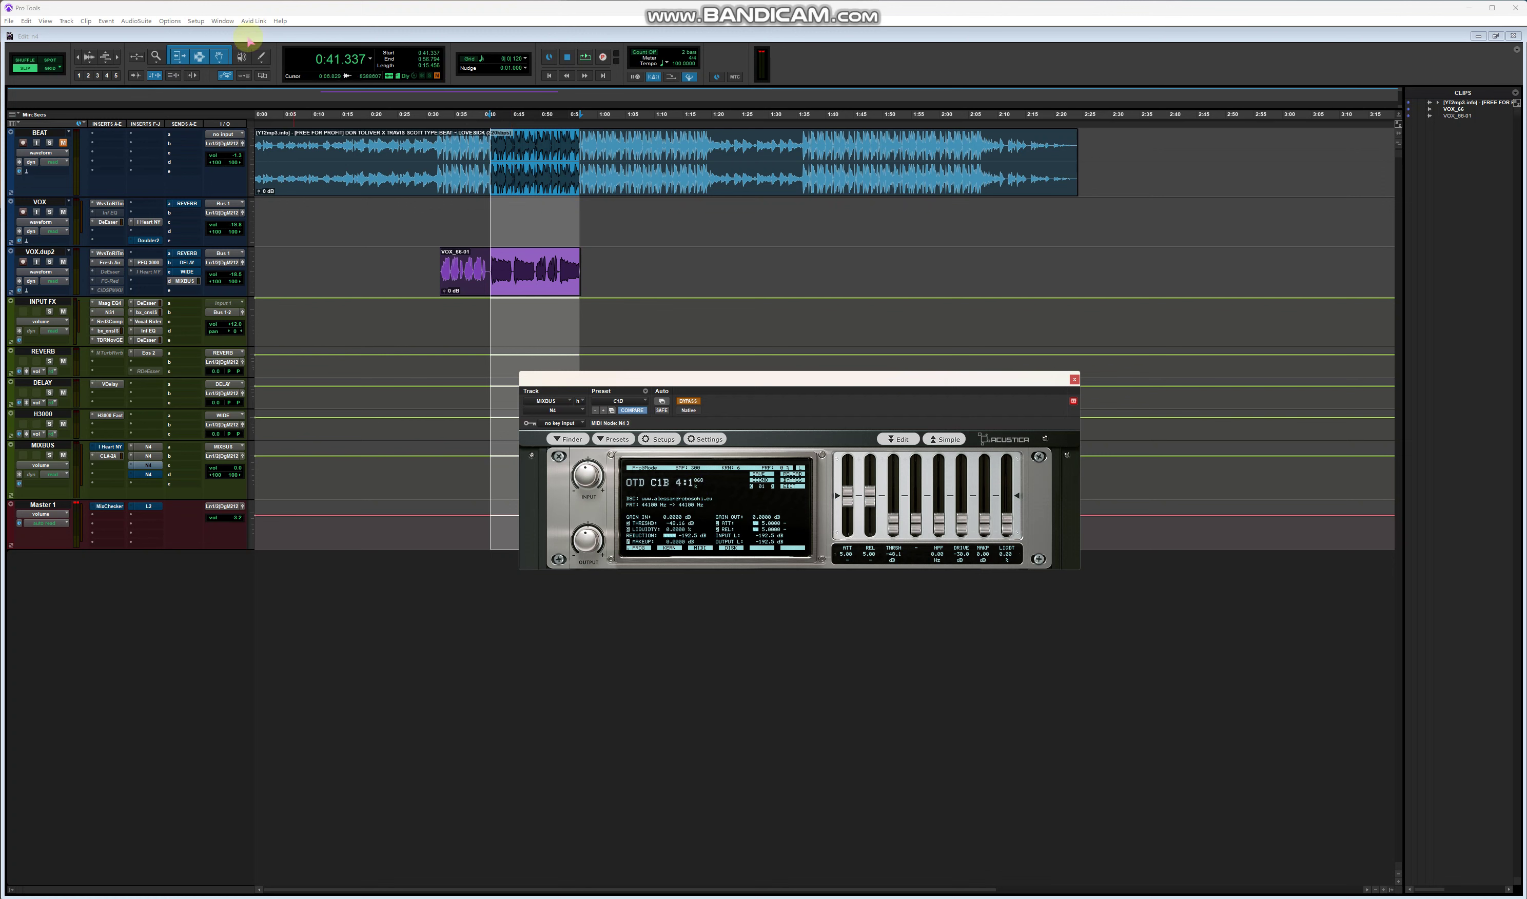
left_click(223, 21)
left_click(304, 301)
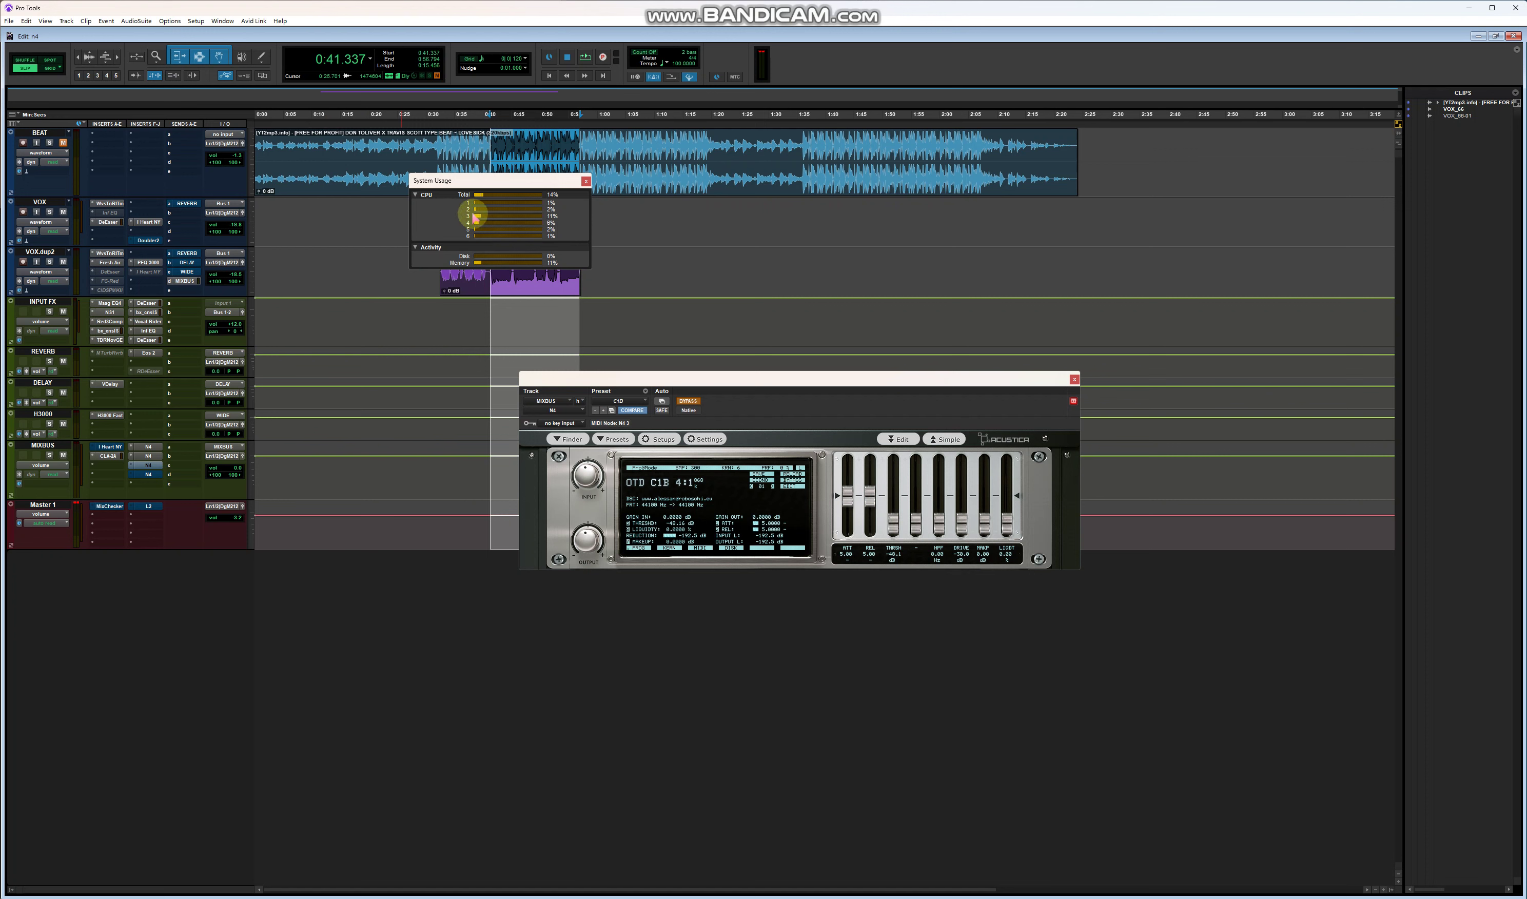
left_click(585, 182)
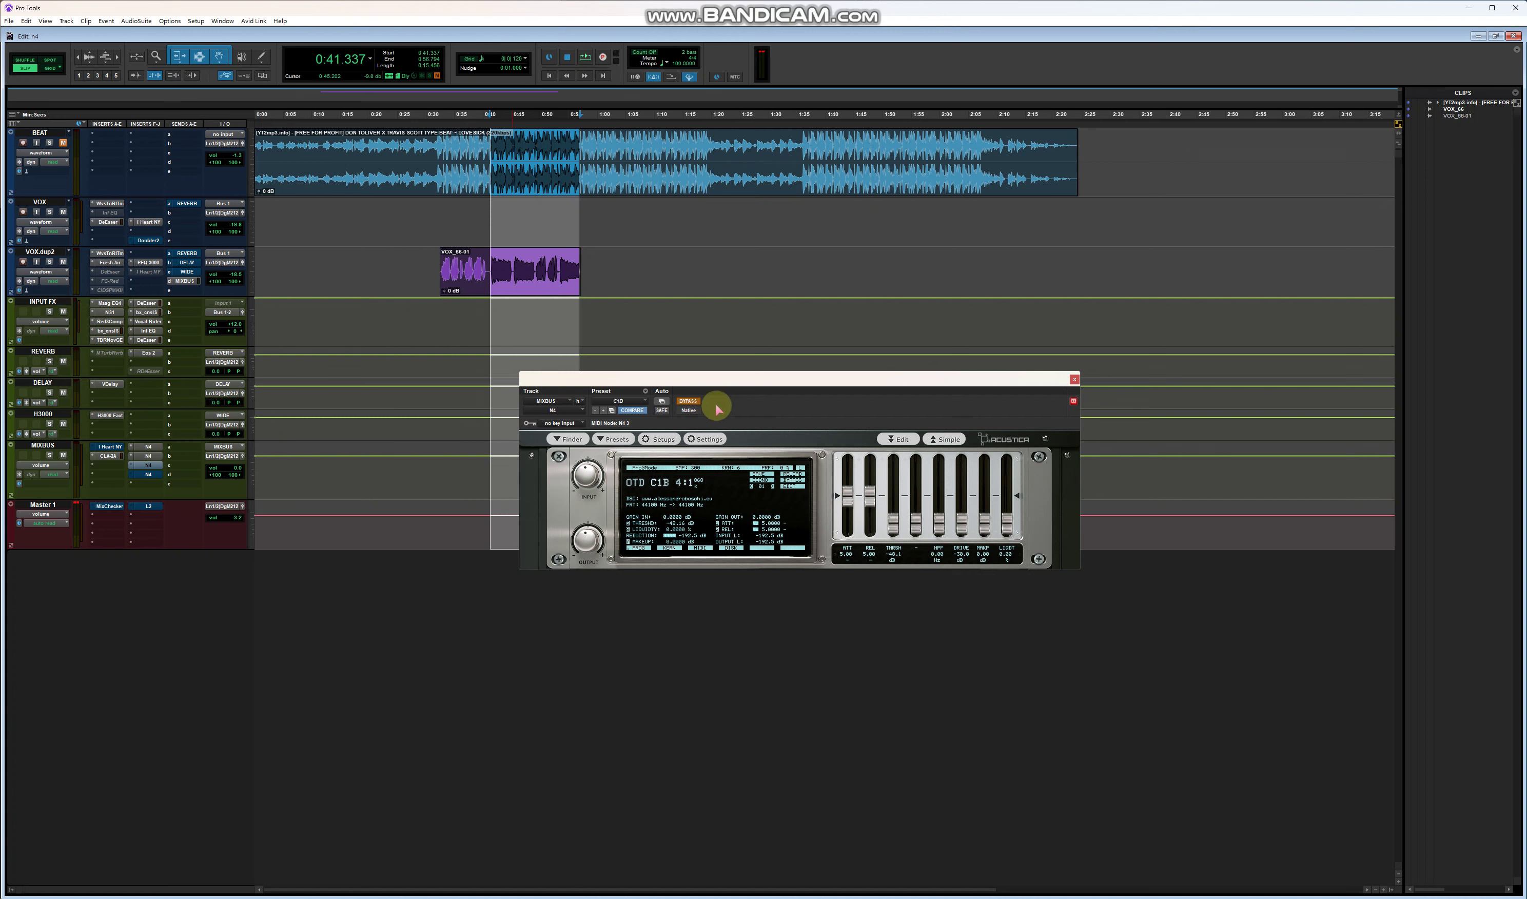
Compare the OTD C1B 4:1 compressor bypassed and active during playback, leave it active and close its window
left_click(678, 400)
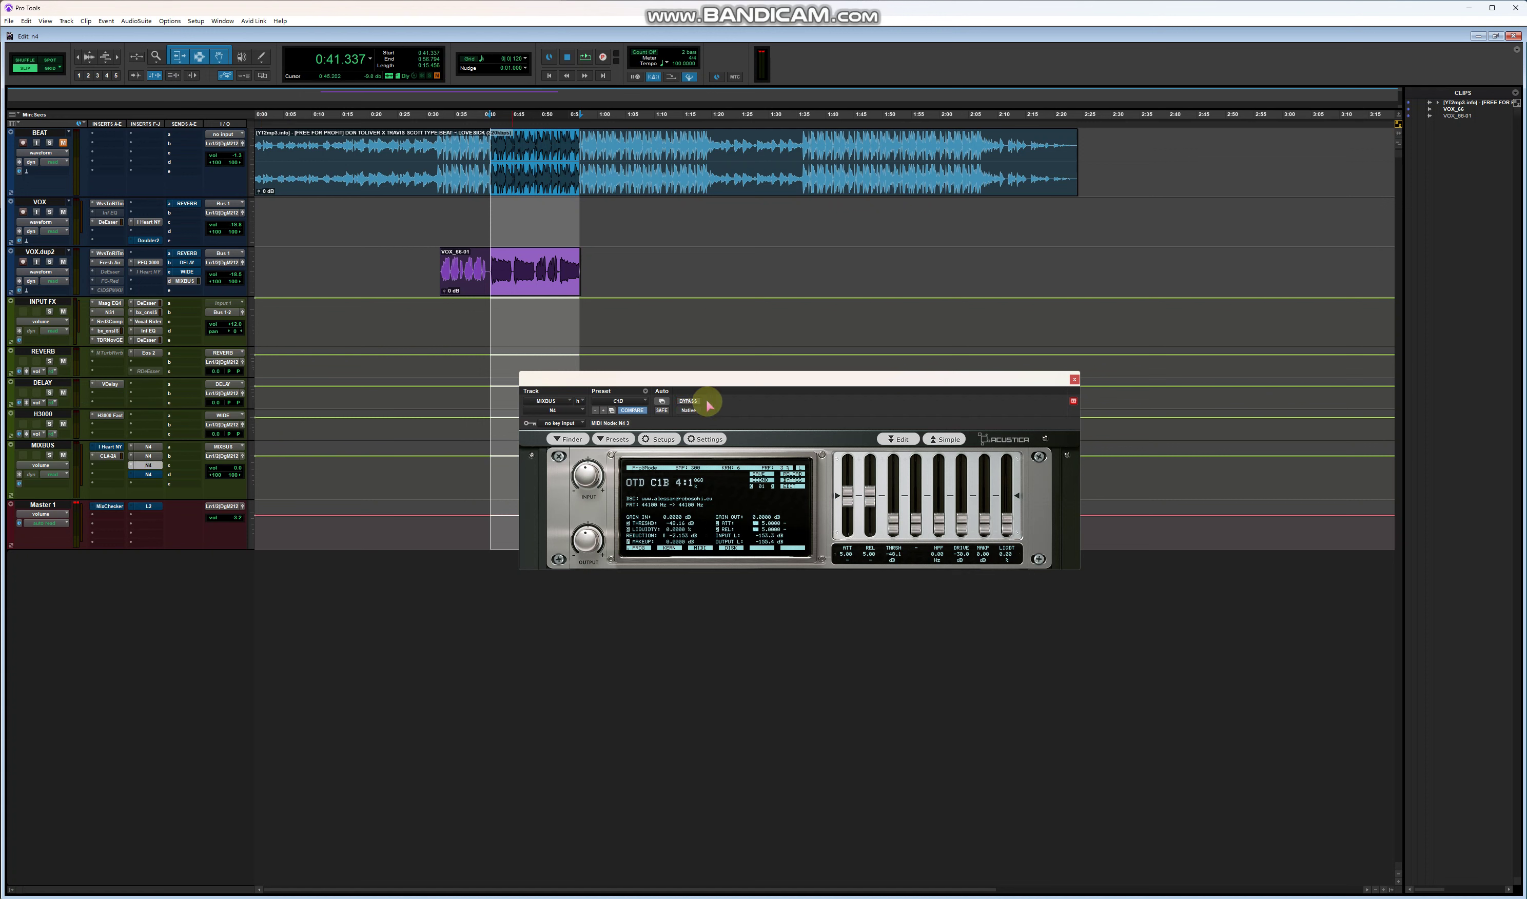
left_click(696, 401)
key("space")
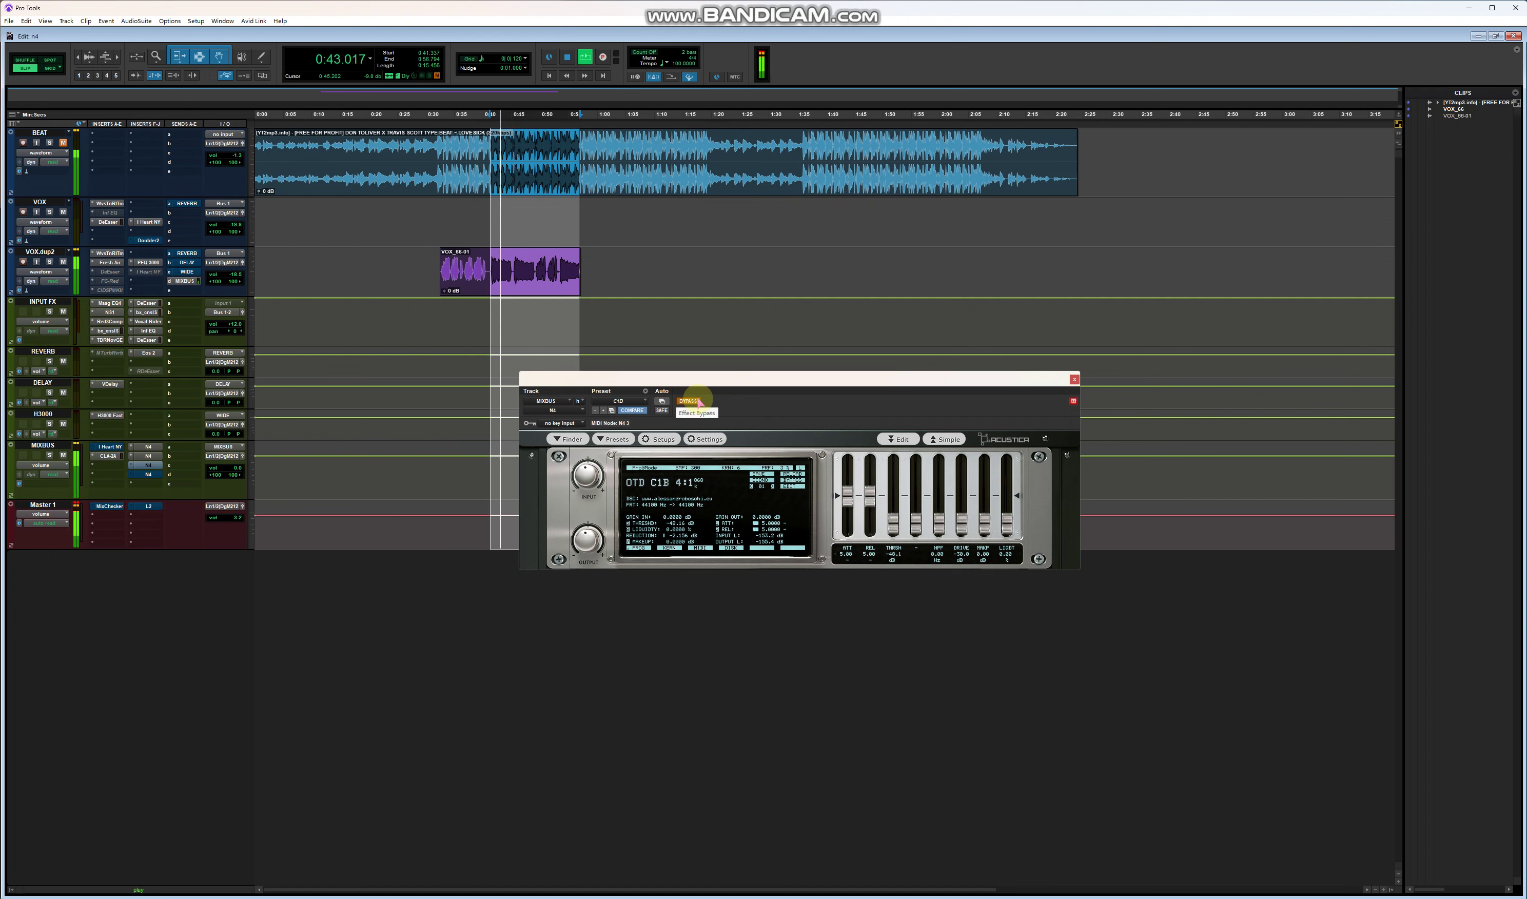
left_click(696, 401)
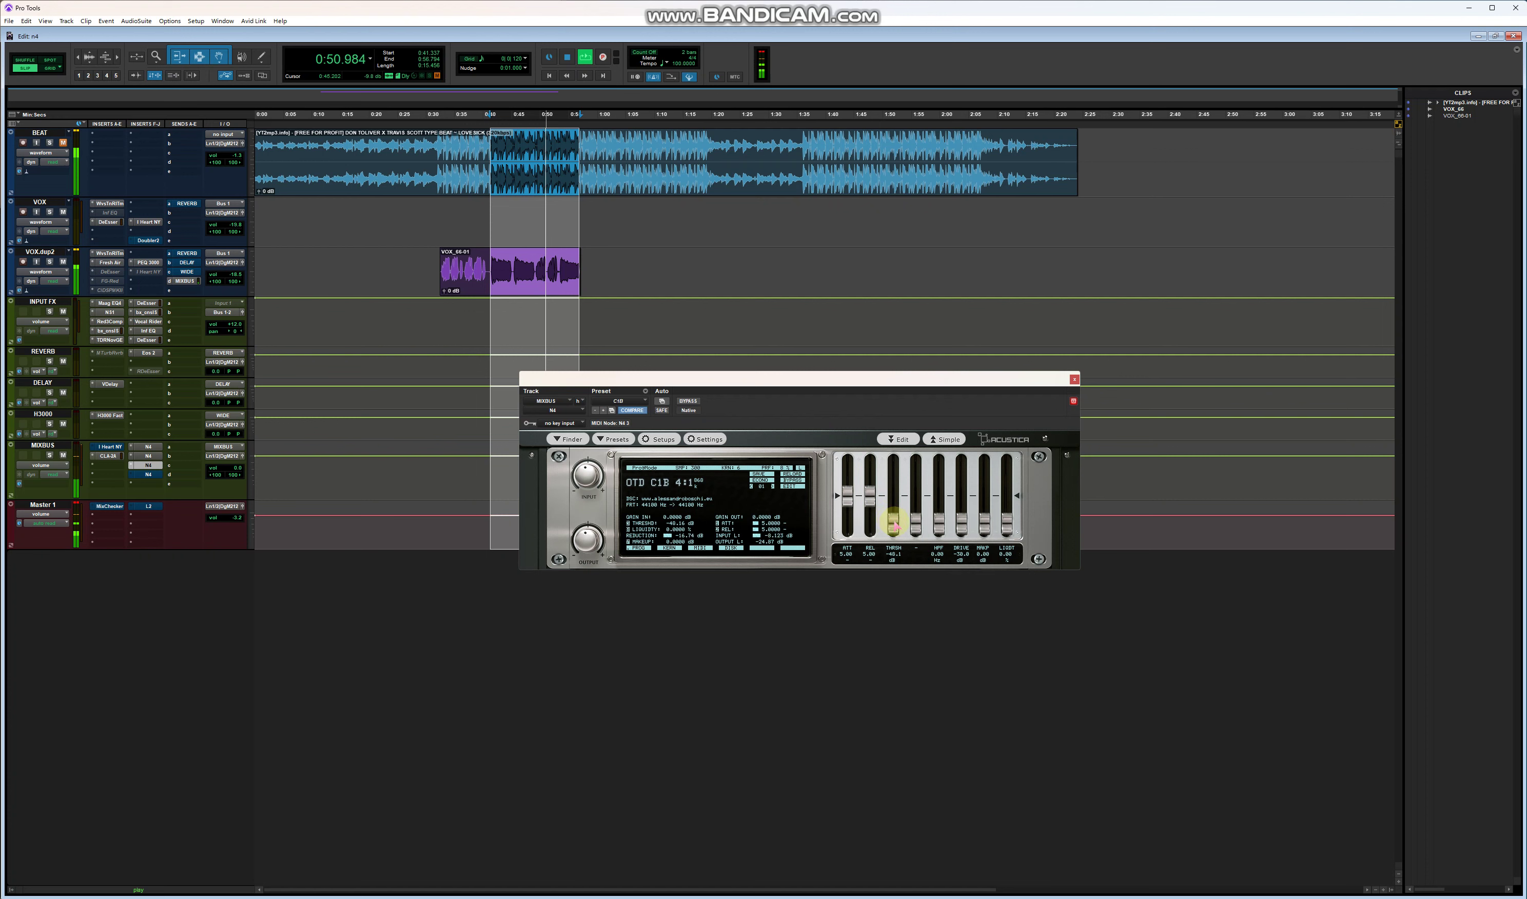
mouse_move(893, 521)
left_mouse_down()
mouse_move(893, 478)
mouse_move(894, 529)
left_mouse_up()
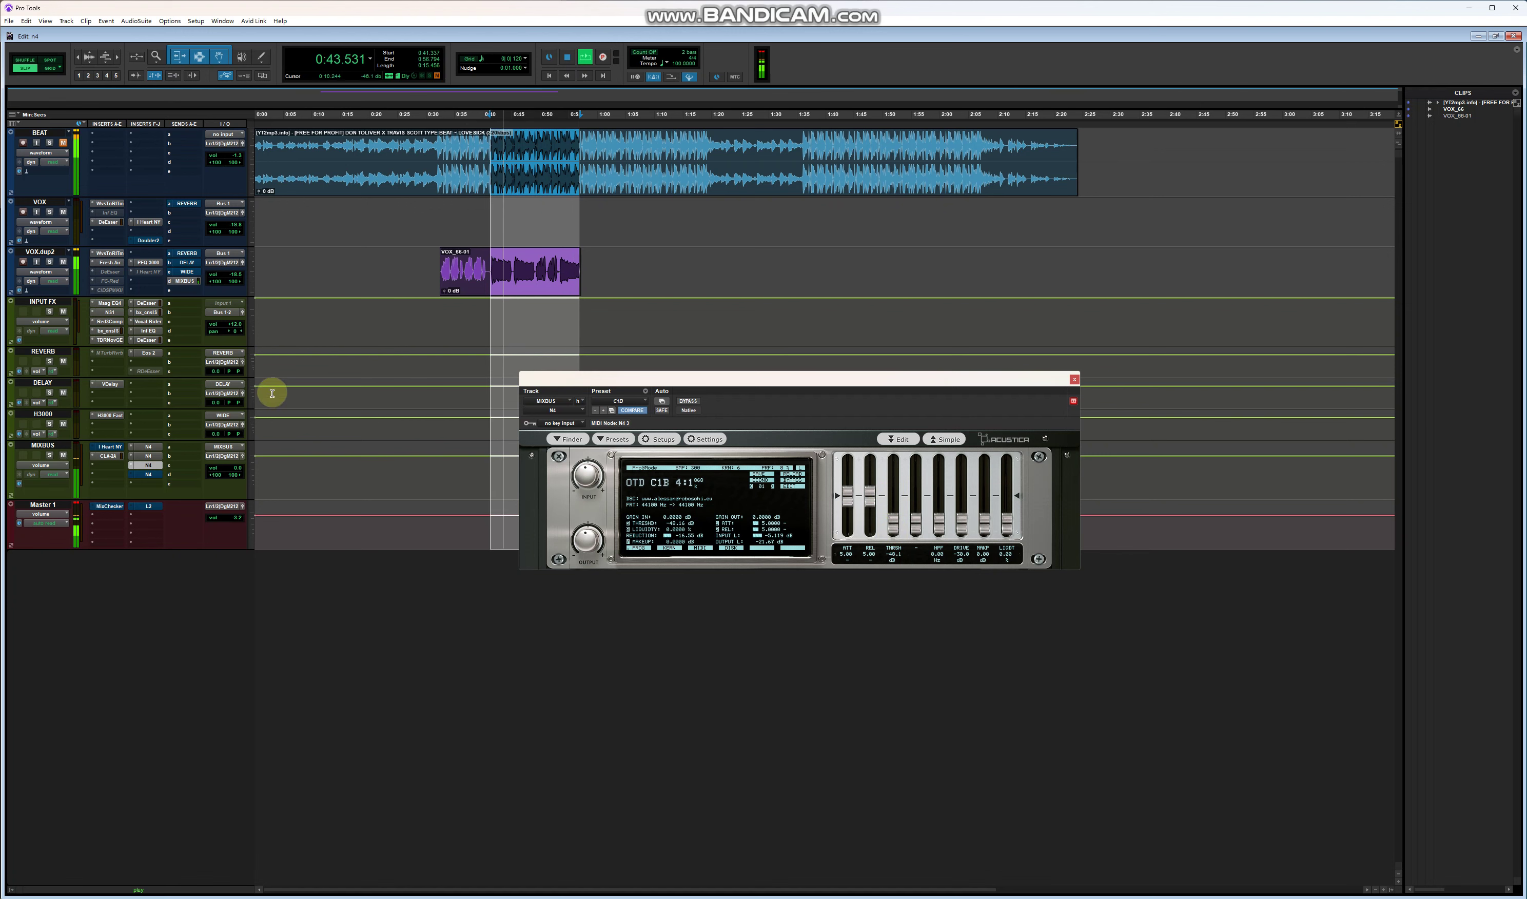
left_click(1074, 379)
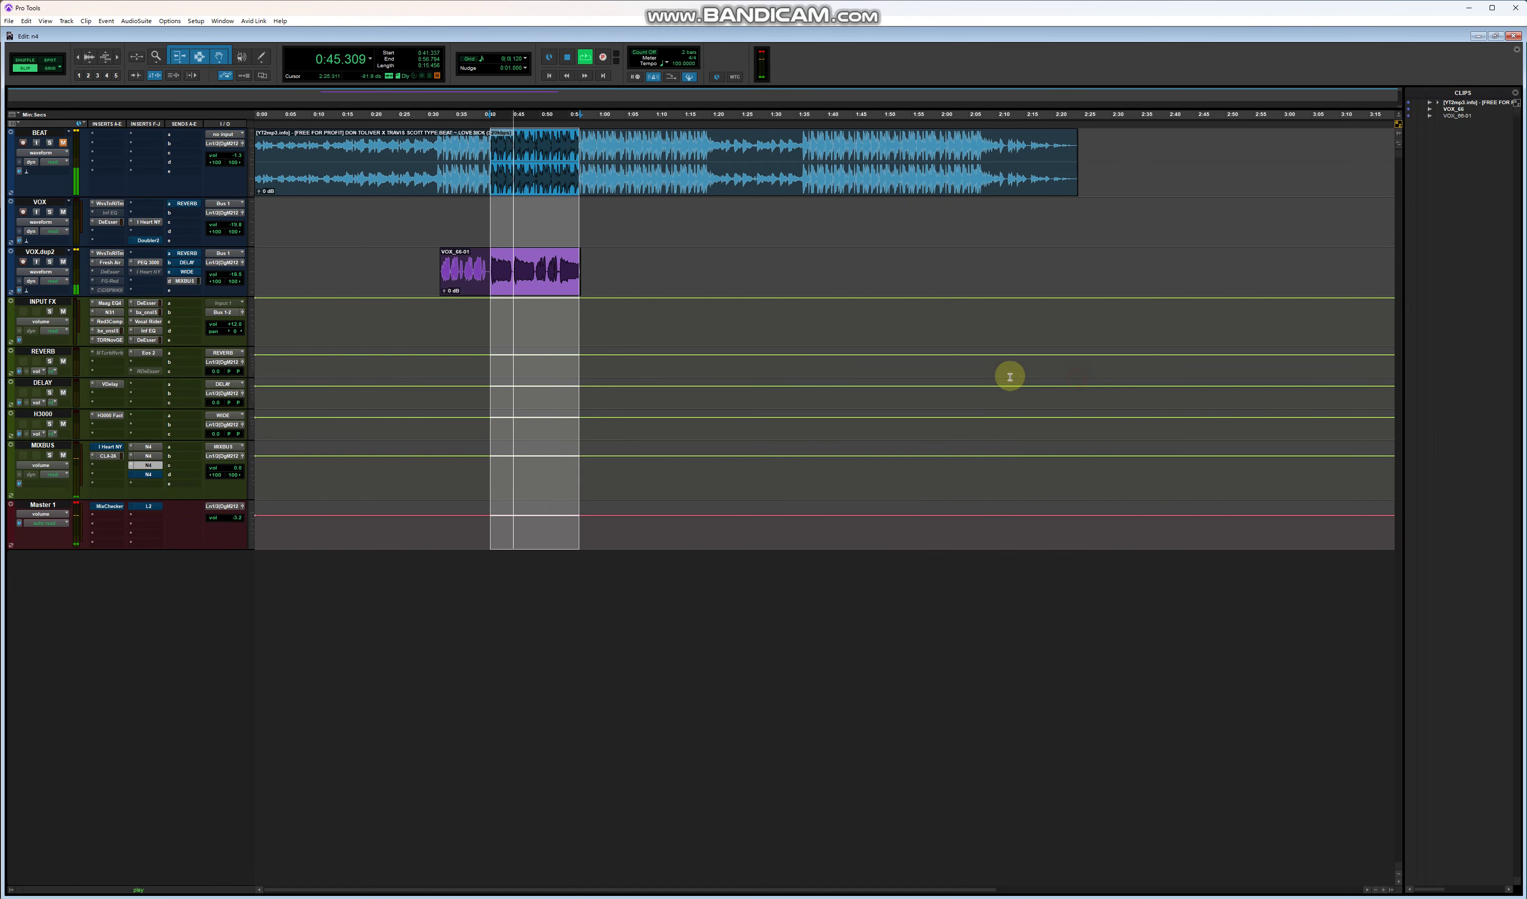
Open the fourth N4 insert on MIXBUS, toggle the tape saturator's bypass during playback and leave it active
left_click(151, 474)
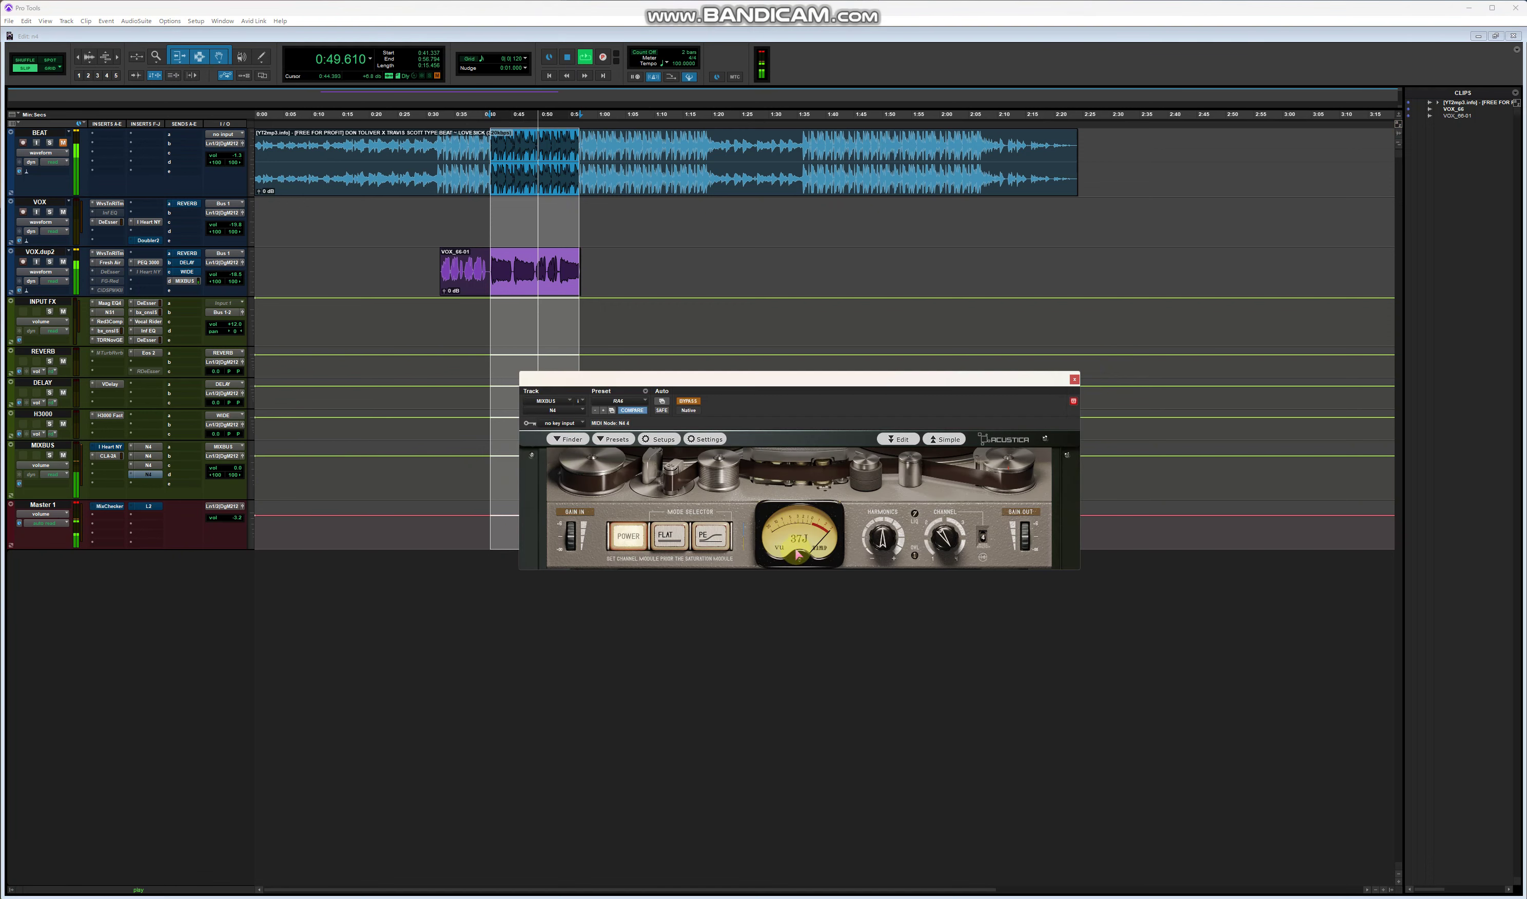
left_click(686, 401)
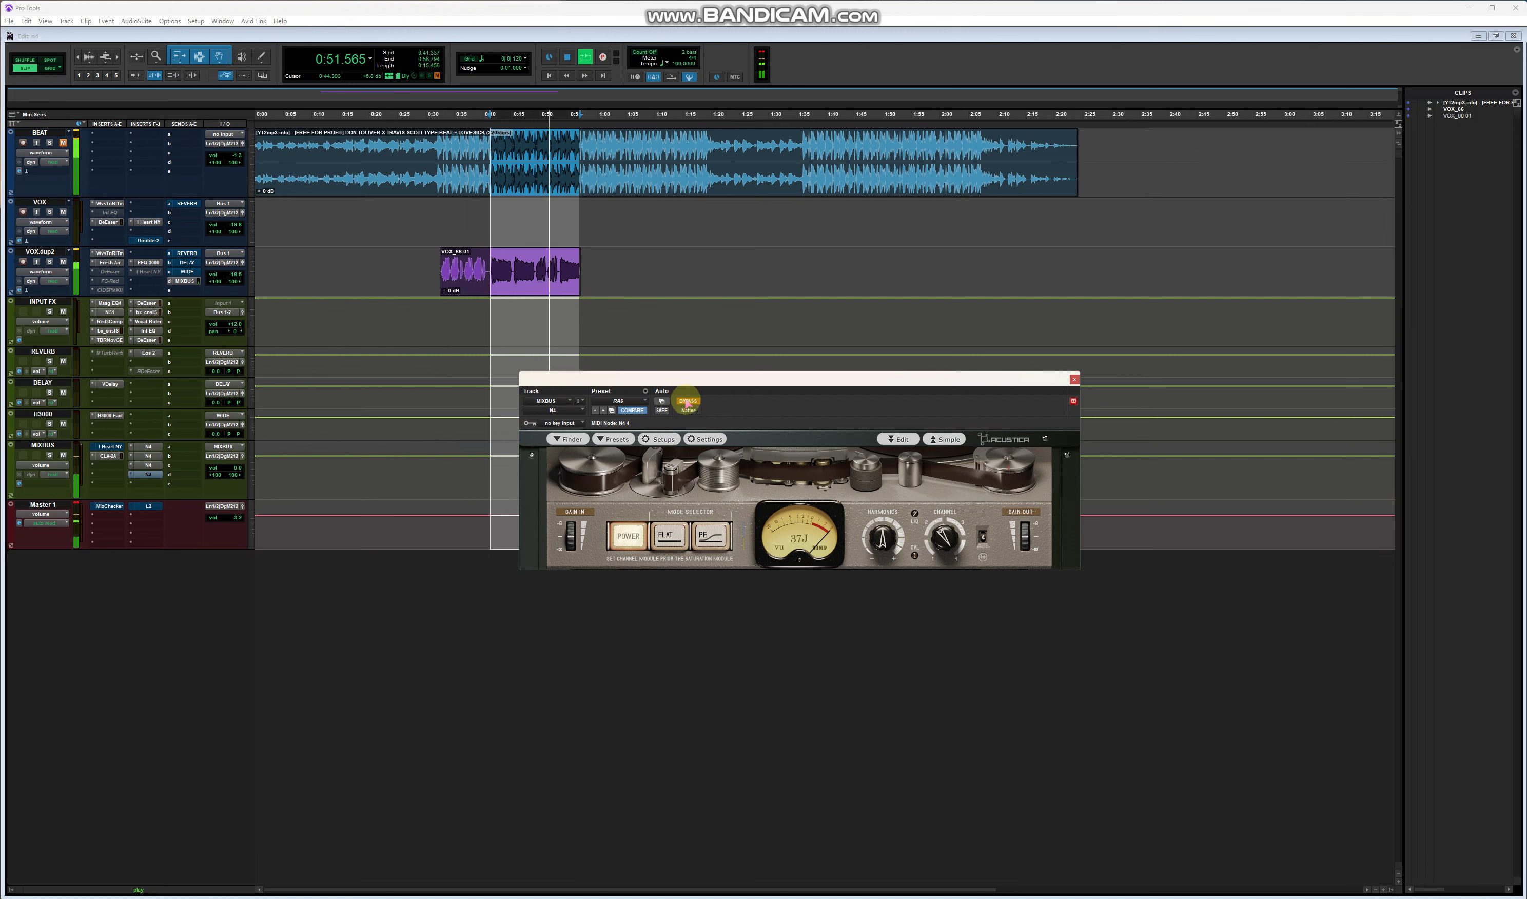
left_click(687, 401)
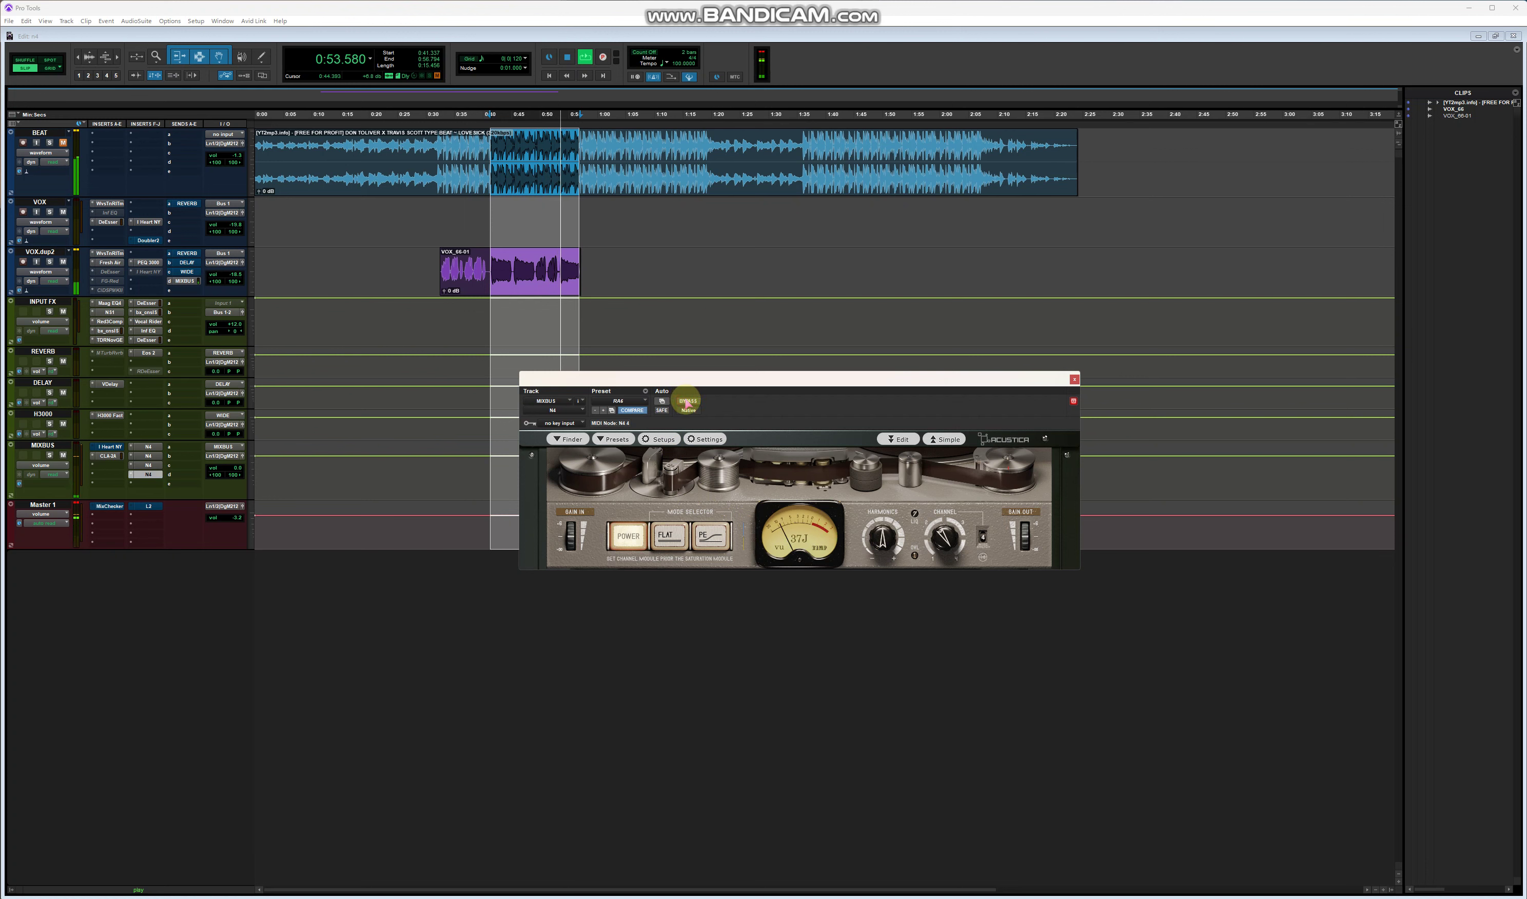
left_click(687, 402)
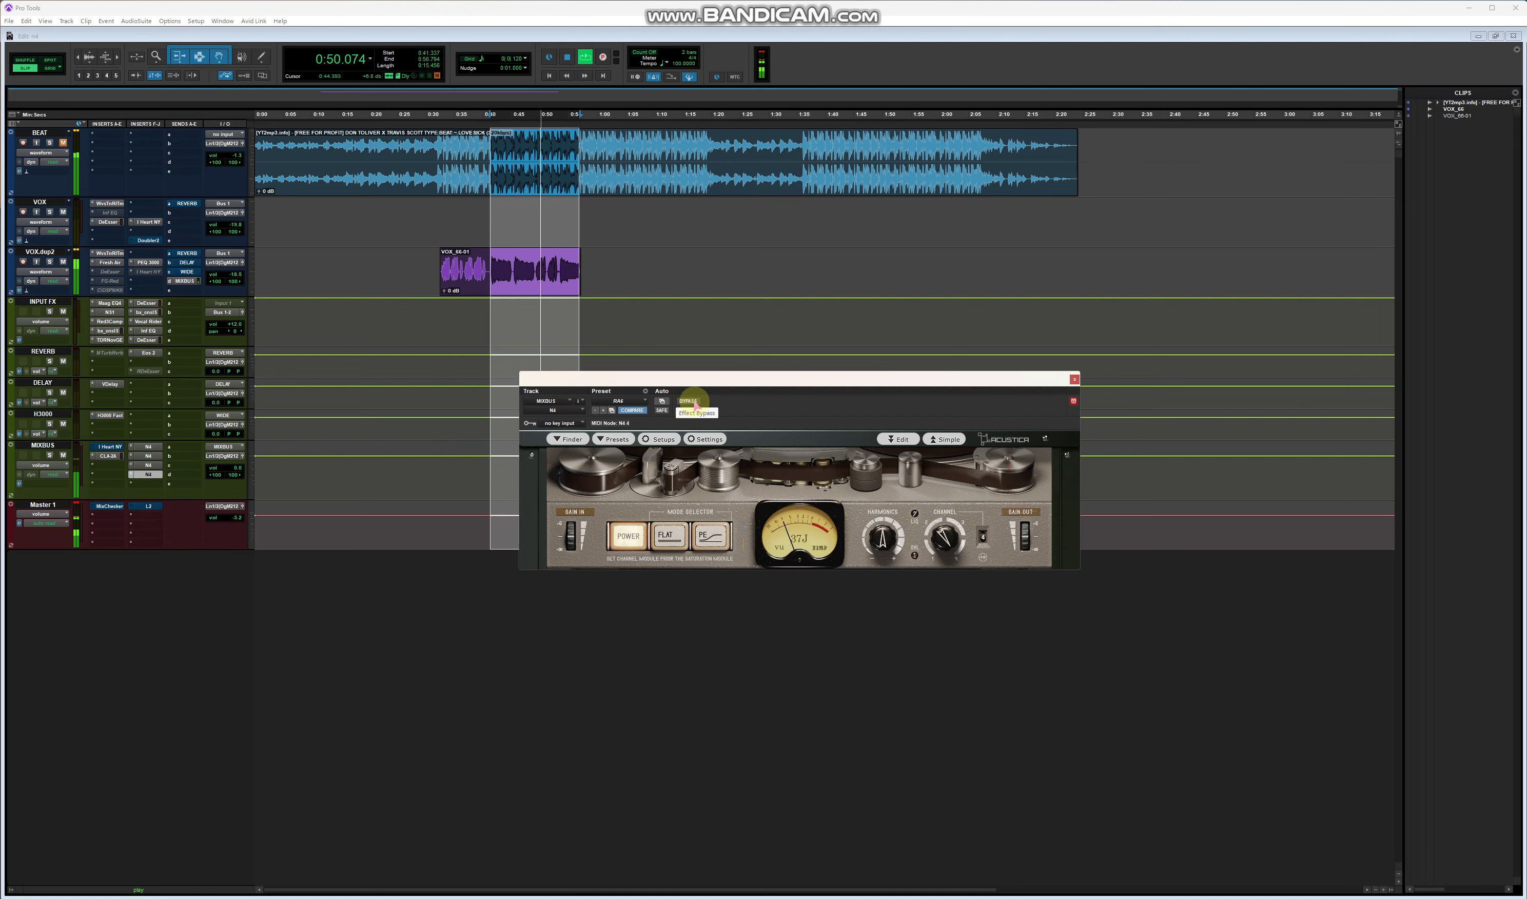
Close the tape saturator, open VOX.dup2's MIXBUS send window and unmute the track's REVERB, DELAY and WIDE sends during playback
left_click(1074, 381)
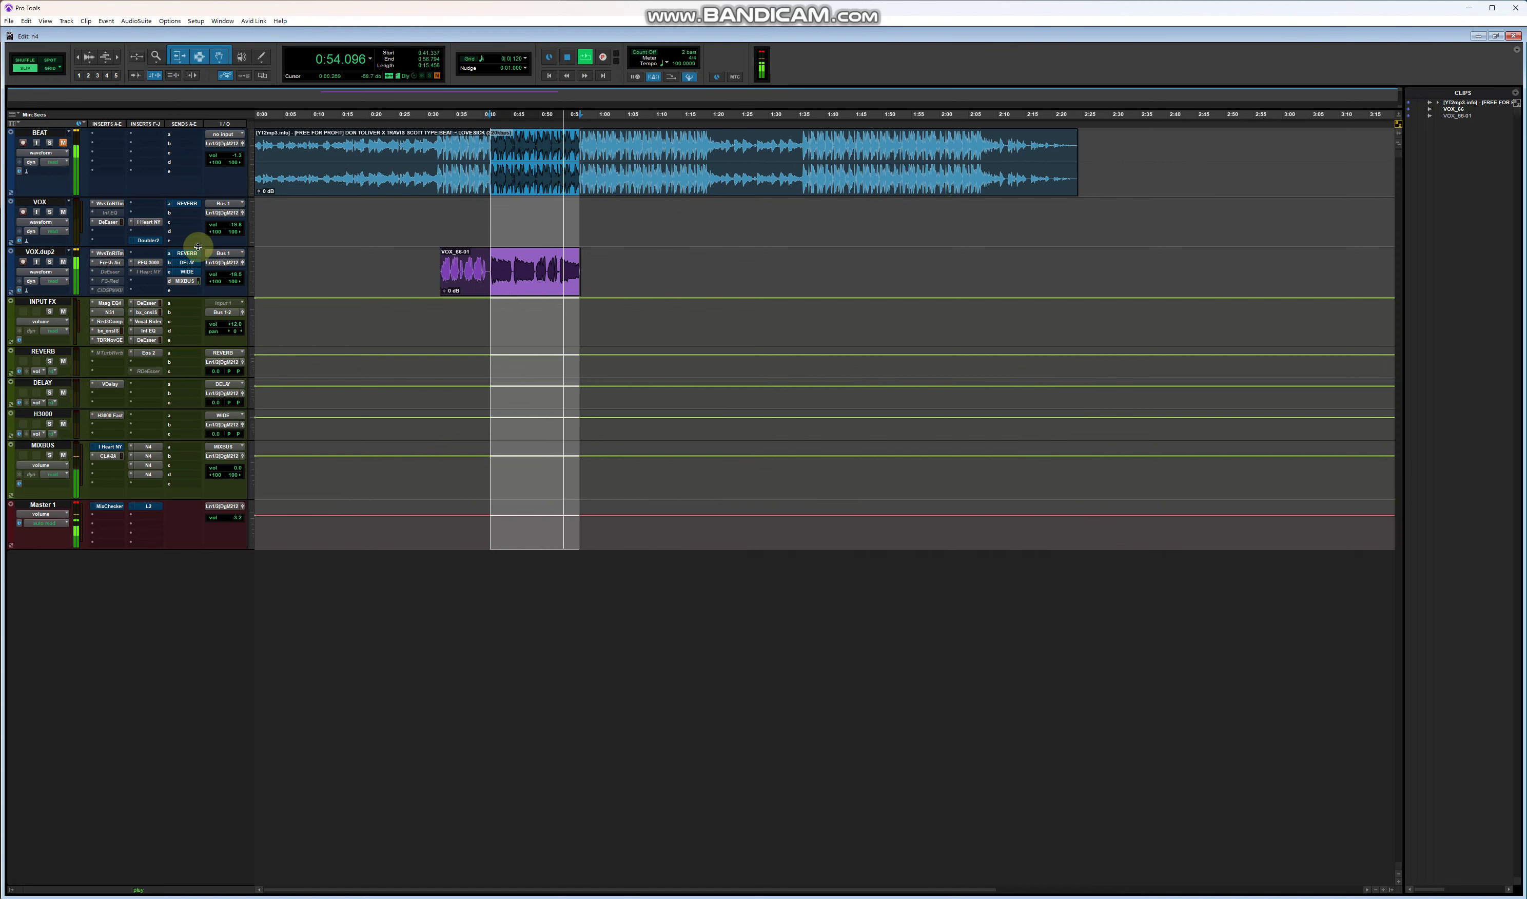
left_click(185, 281)
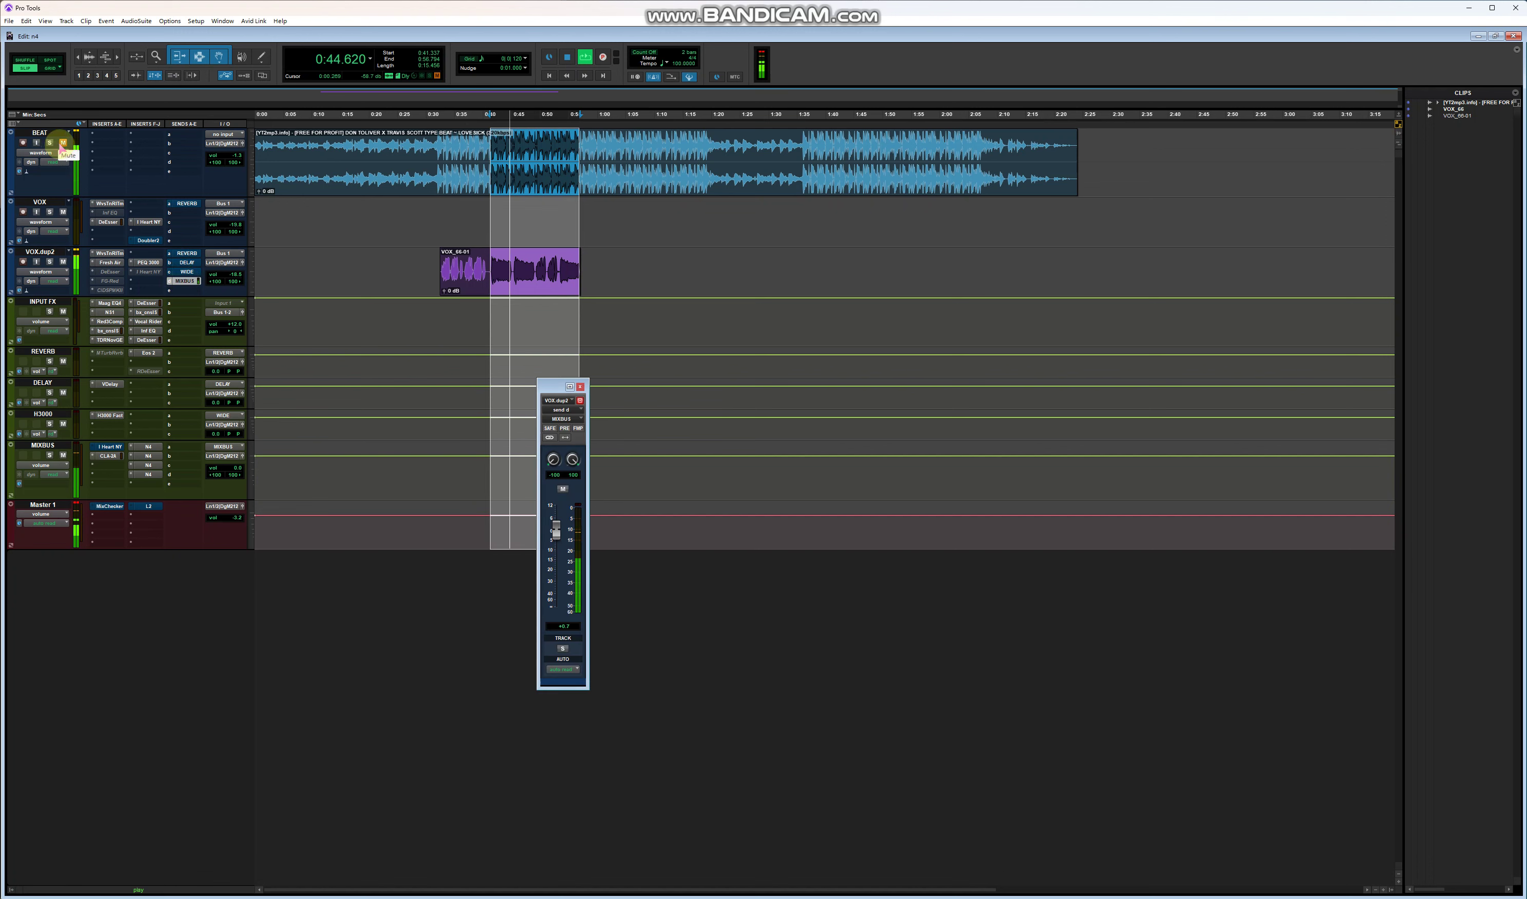
left_click(186, 253)
left_click(186, 254)
left_click(189, 262)
left_click(194, 271)
right_click(194, 272)
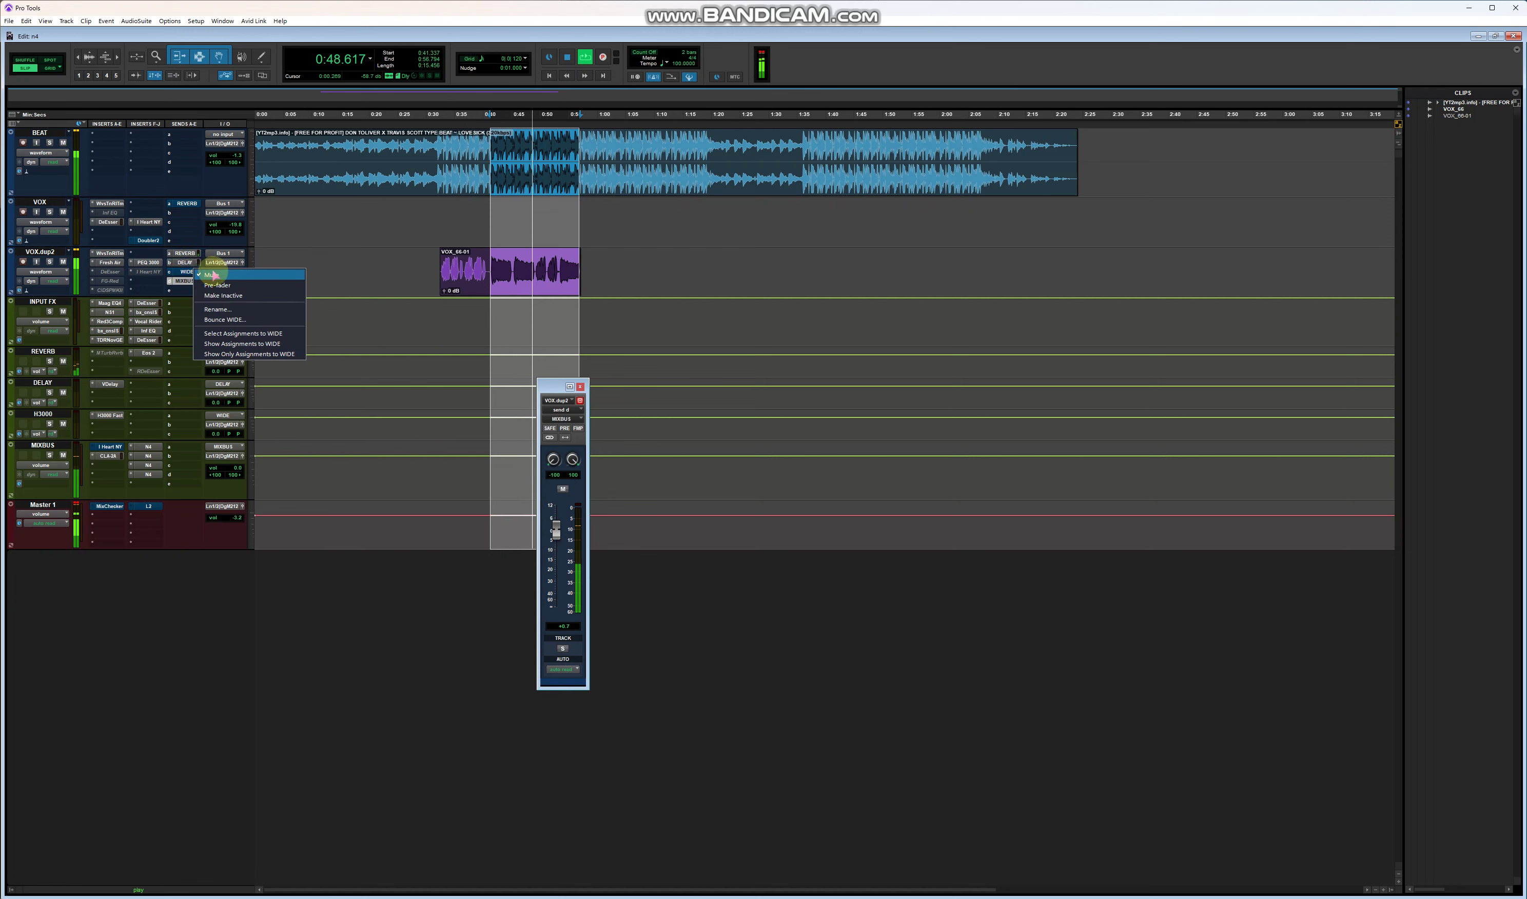
left_click(197, 274)
Compare playback with VOX.dup2's MIXBUS send muted and unmuted, leave it unmuted and close the send window
right_click(201, 281)
left_click(204, 284)
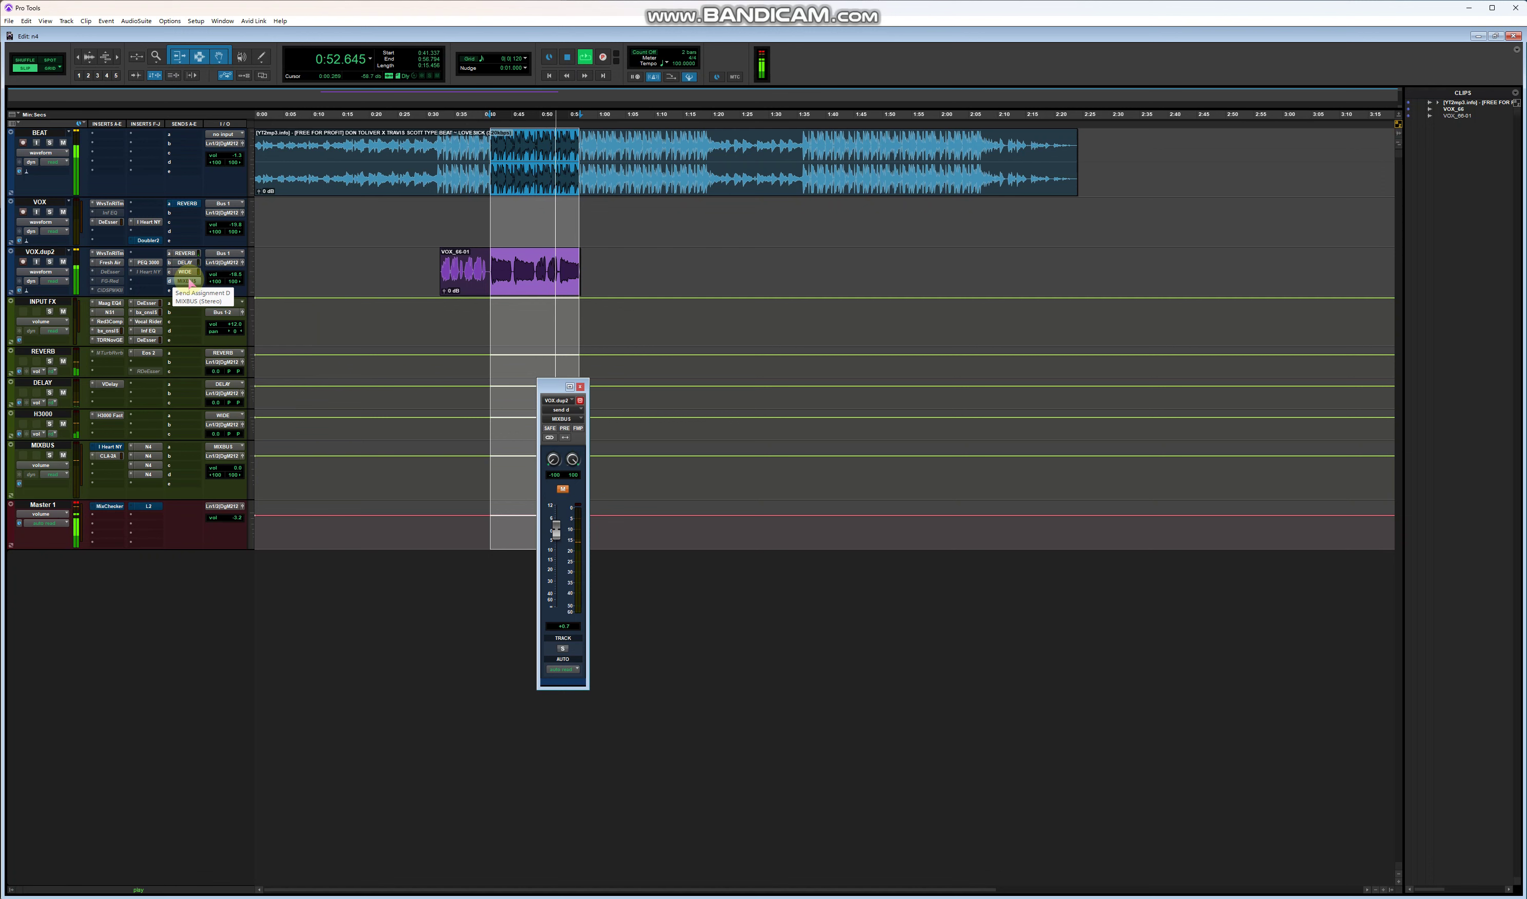
right_click(189, 282)
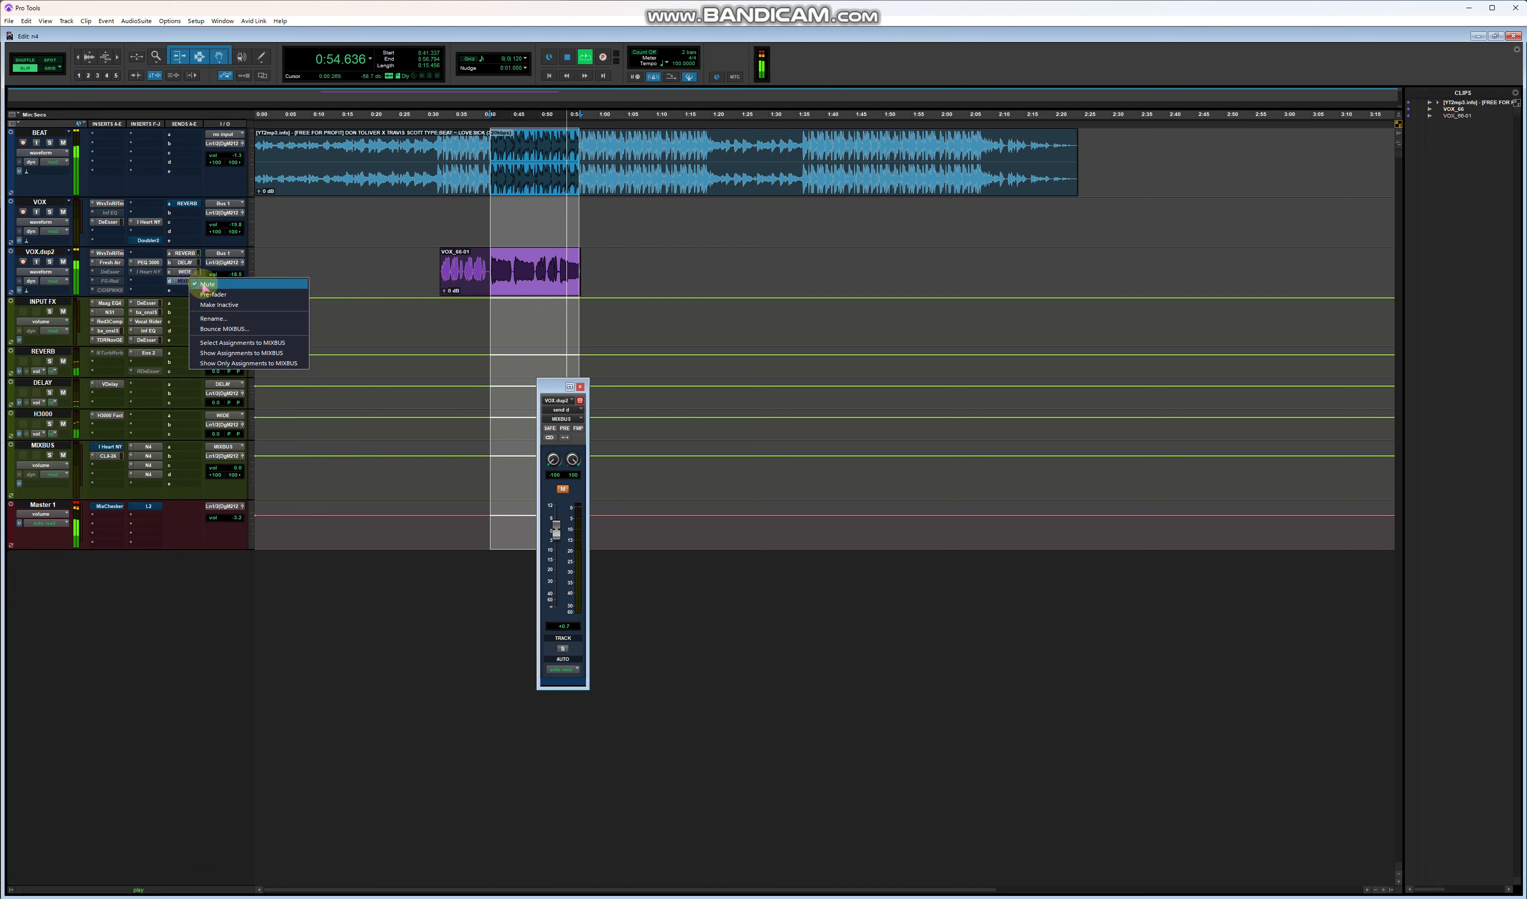
left_click(202, 285)
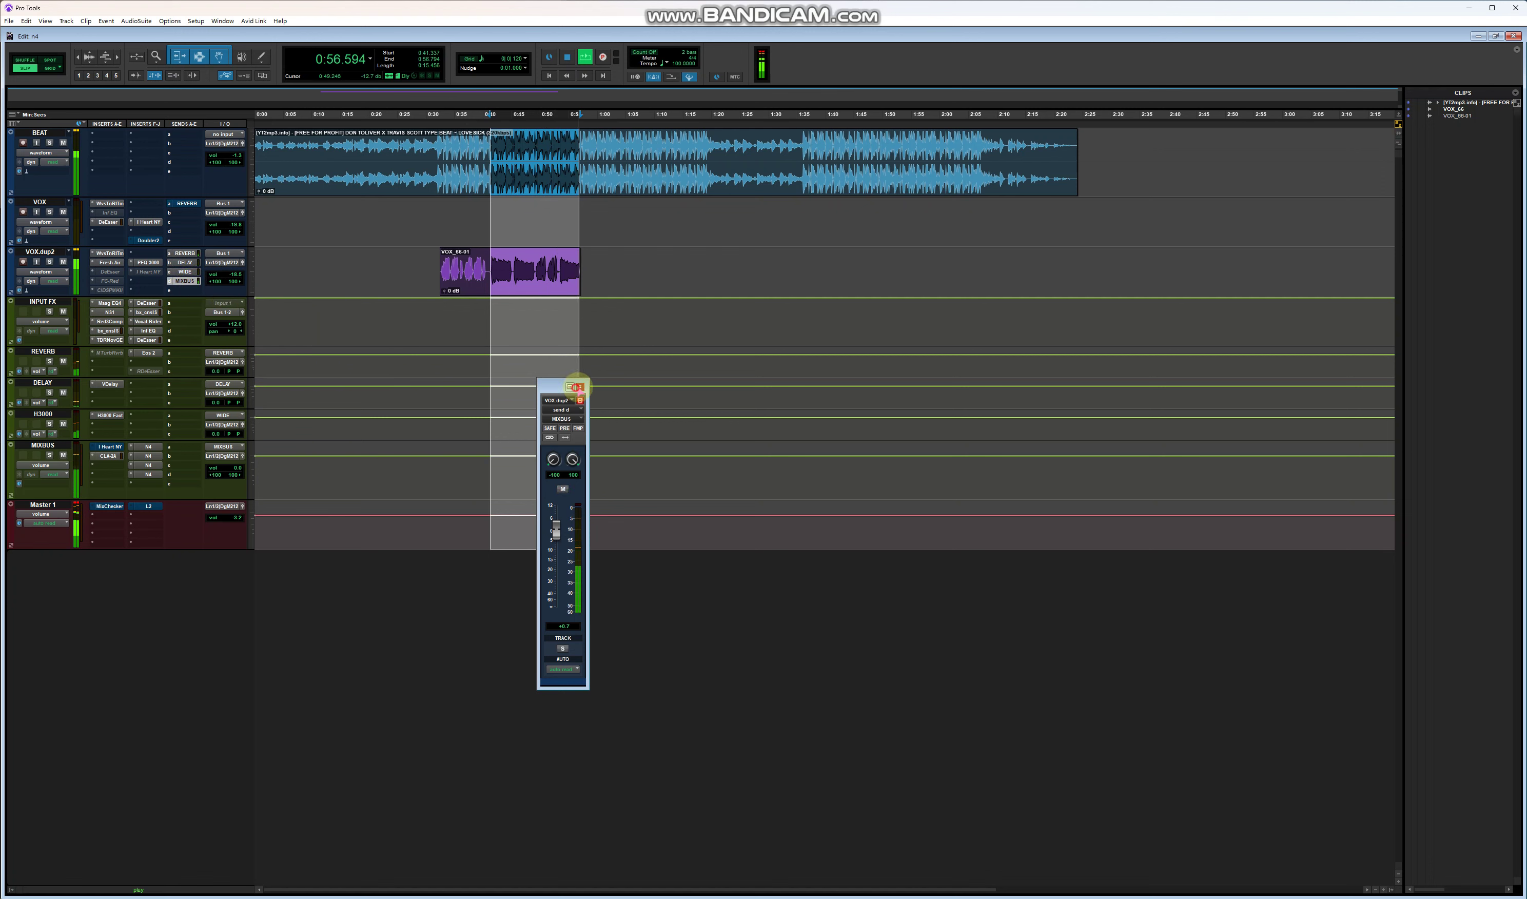
left_click(579, 386)
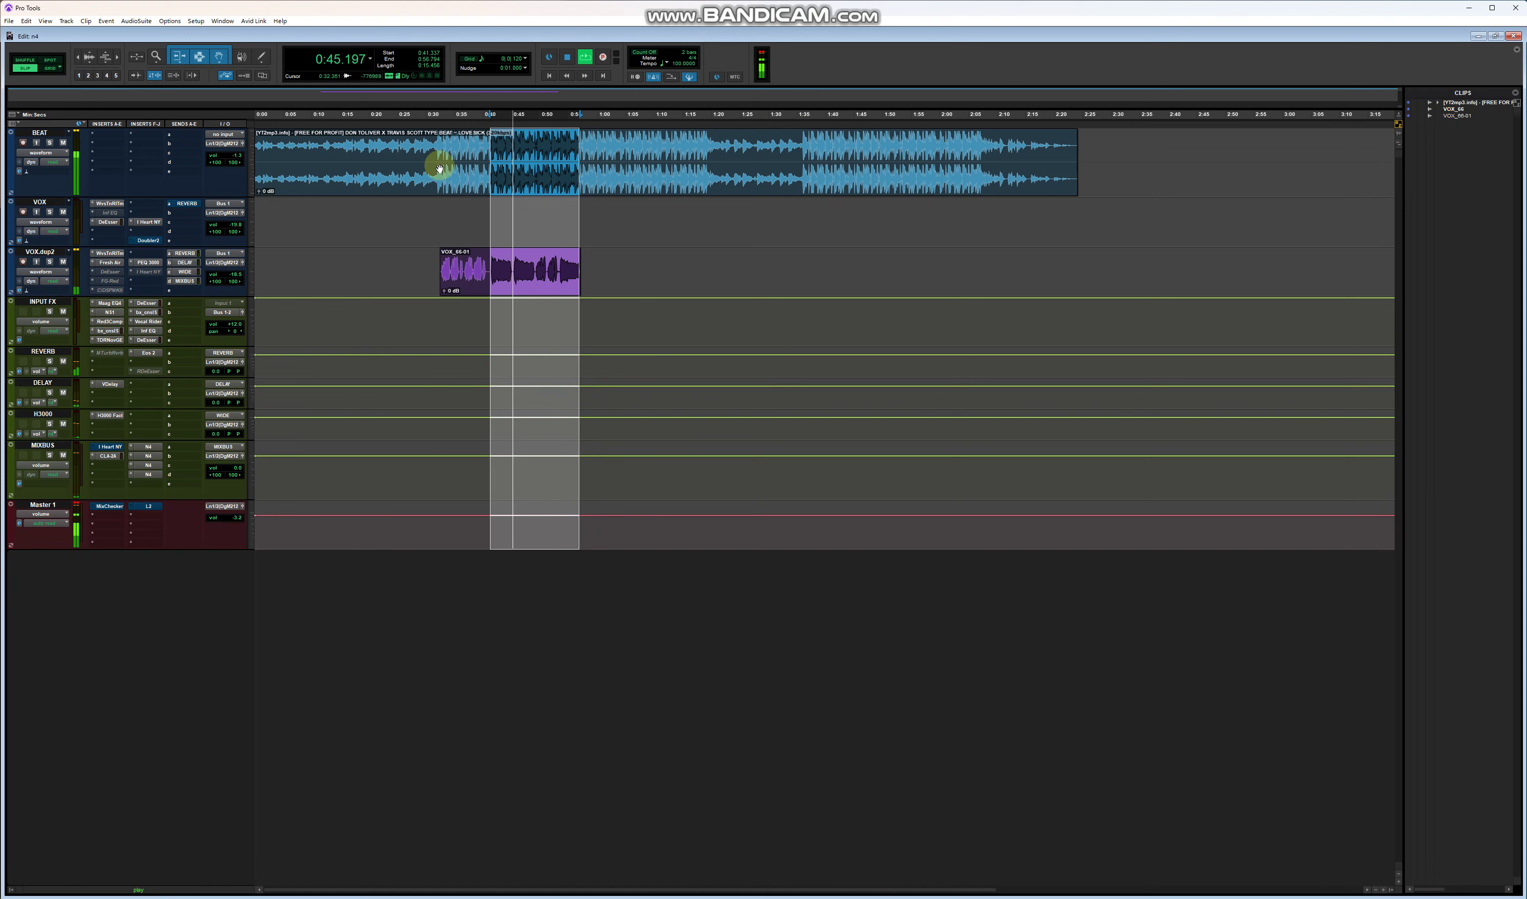
Open the G610 Hot 192K HQ preamp in MIXBUS's first N4 insert and bypass the other three N4 inserts
left_click(149, 446)
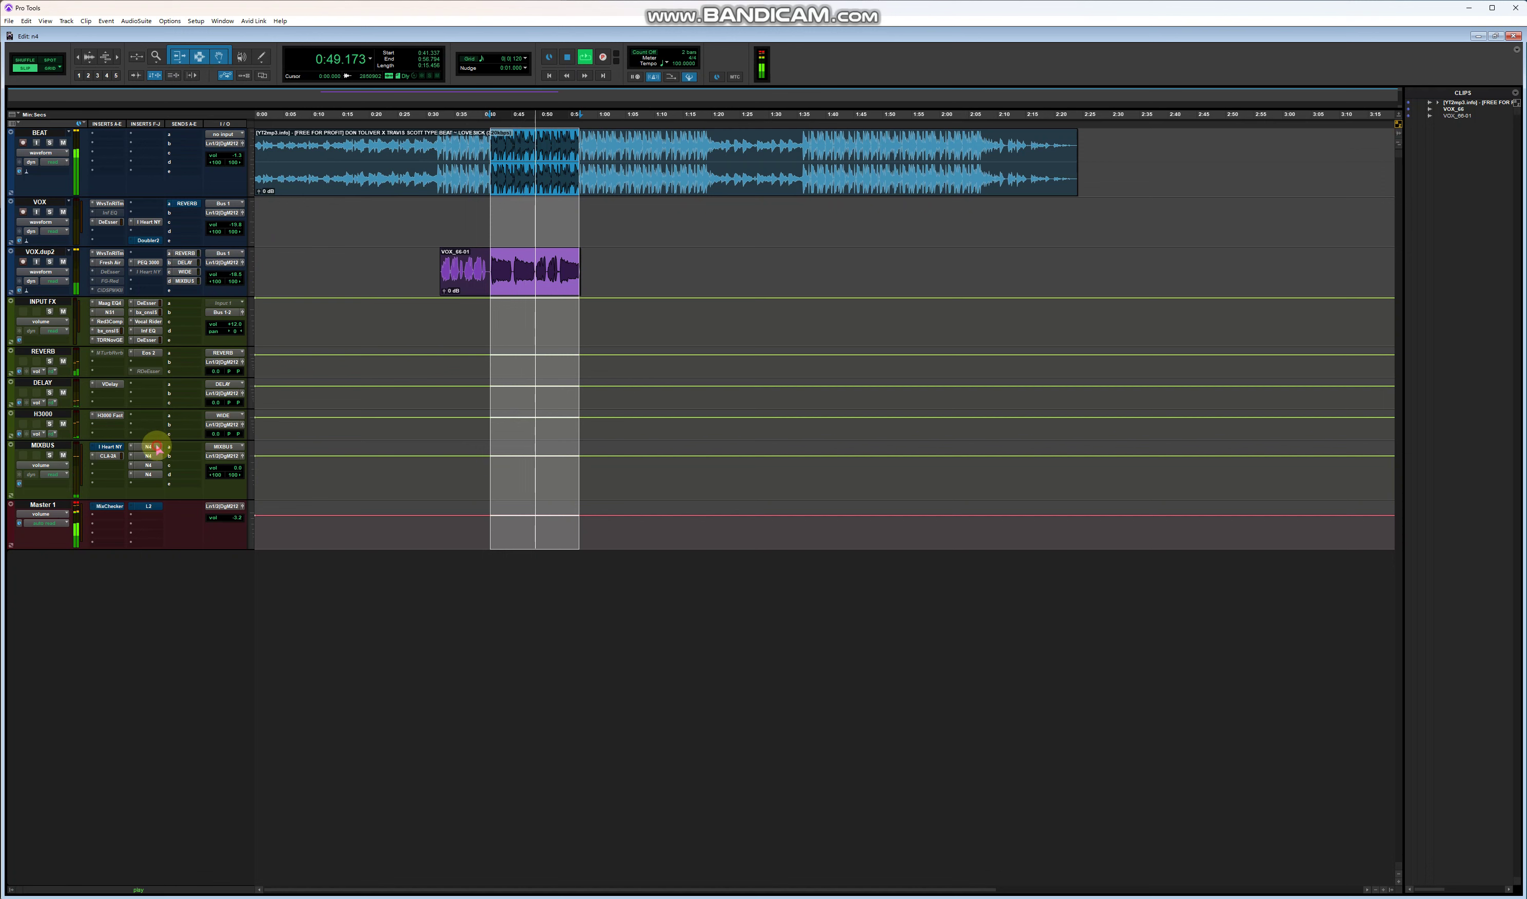
right_click(159, 464)
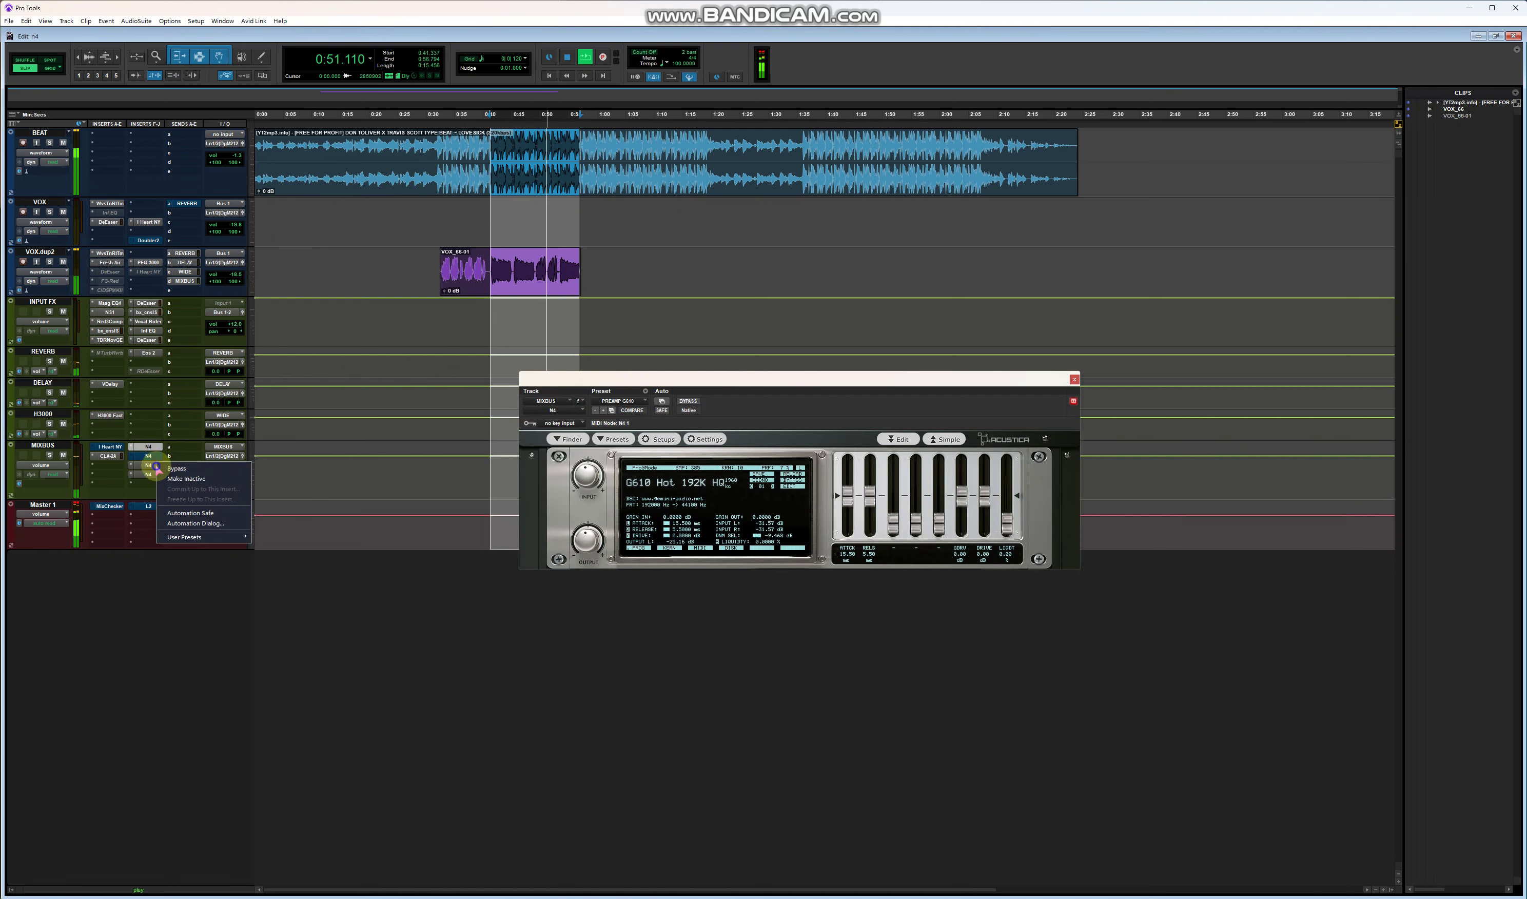
left_click(155, 474)
right_click(152, 474)
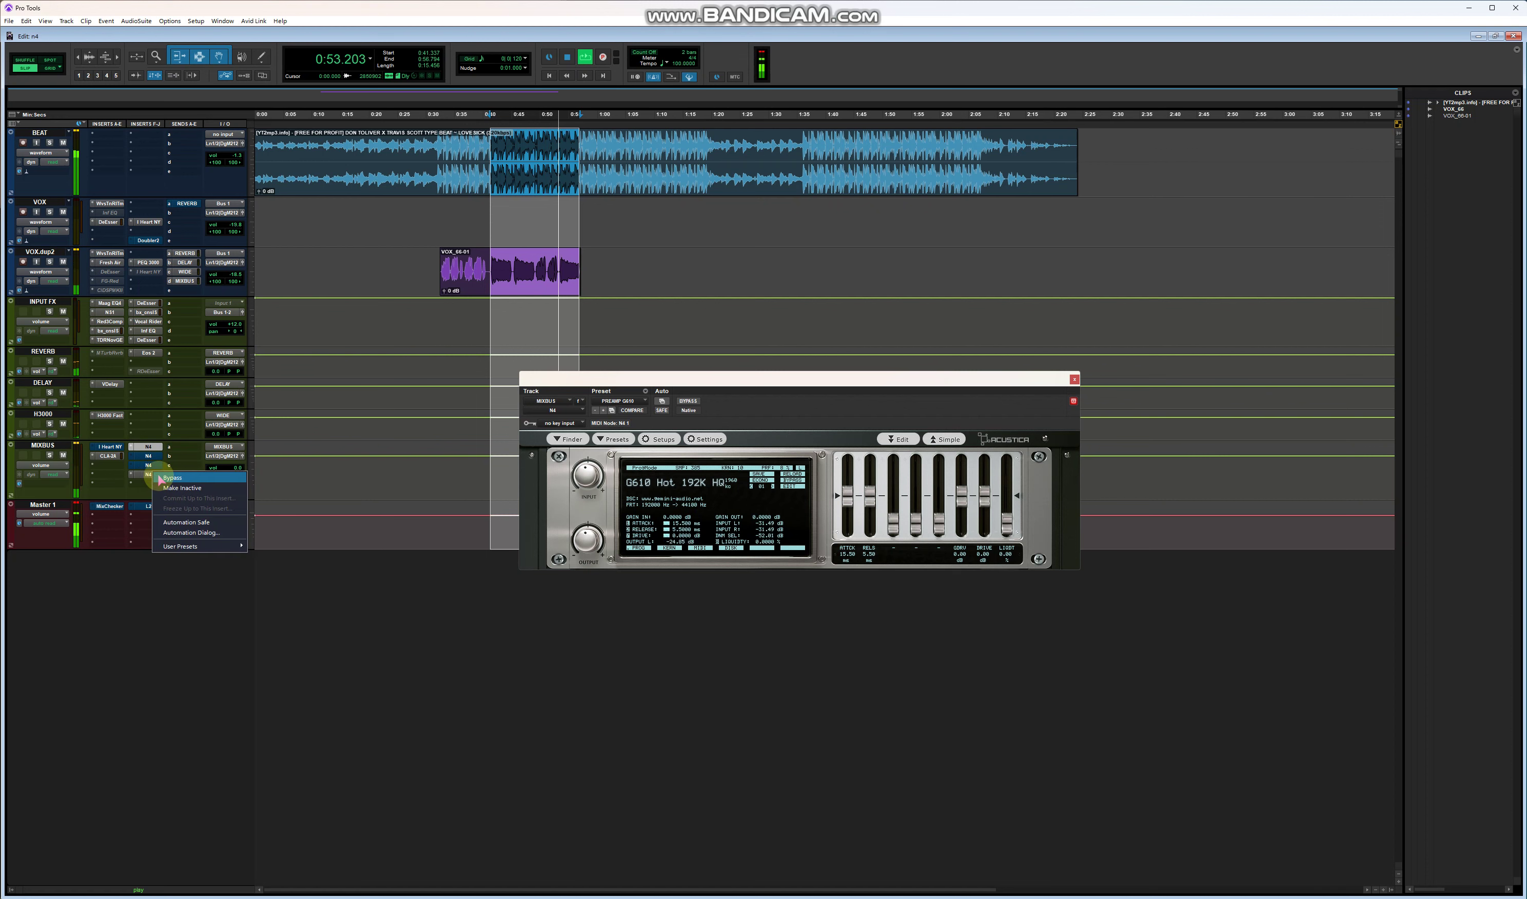
left_click(158, 483)
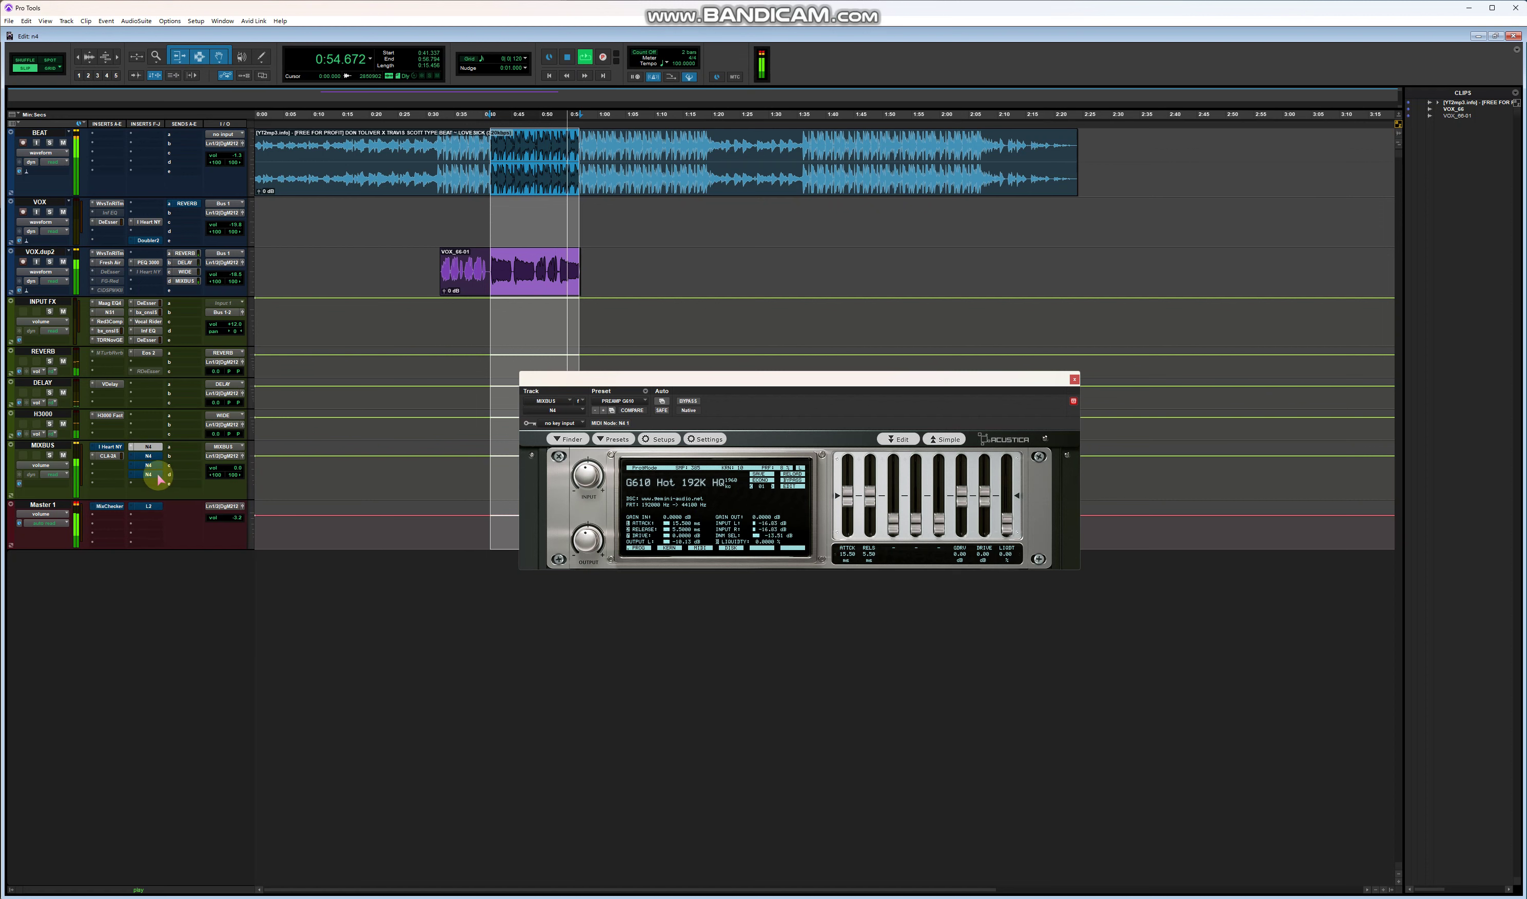
Toggle the bypass of the G610 Hot 192K HQ preamp on MIXBUS during playback to audition it alone, leaving it bypassed
left_click(149, 447)
left_click(148, 448)
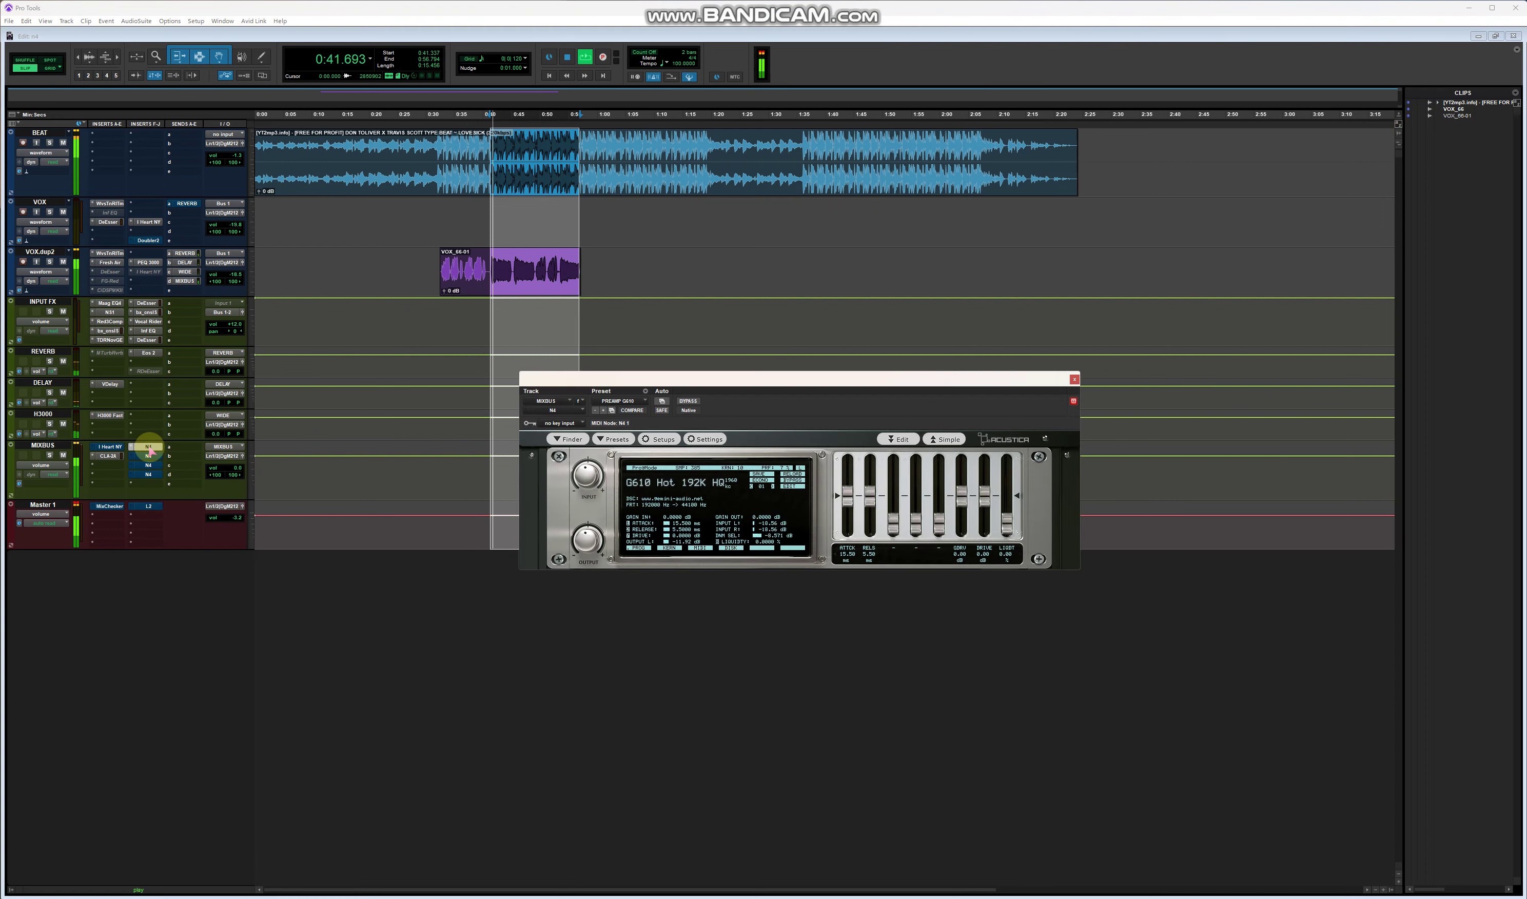
left_click(691, 405)
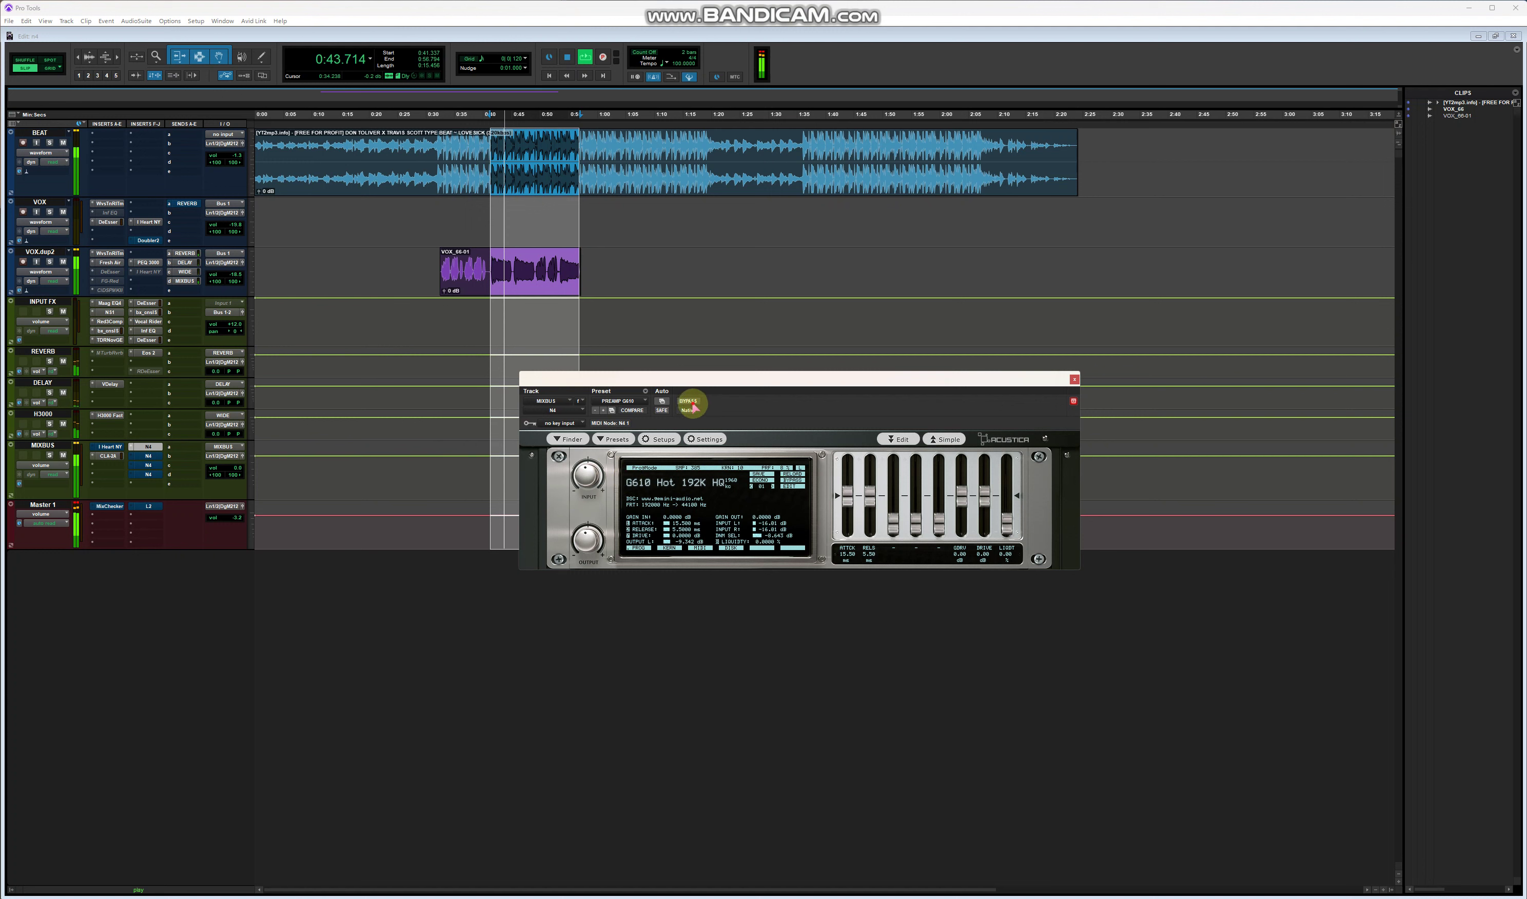
left_click(690, 401)
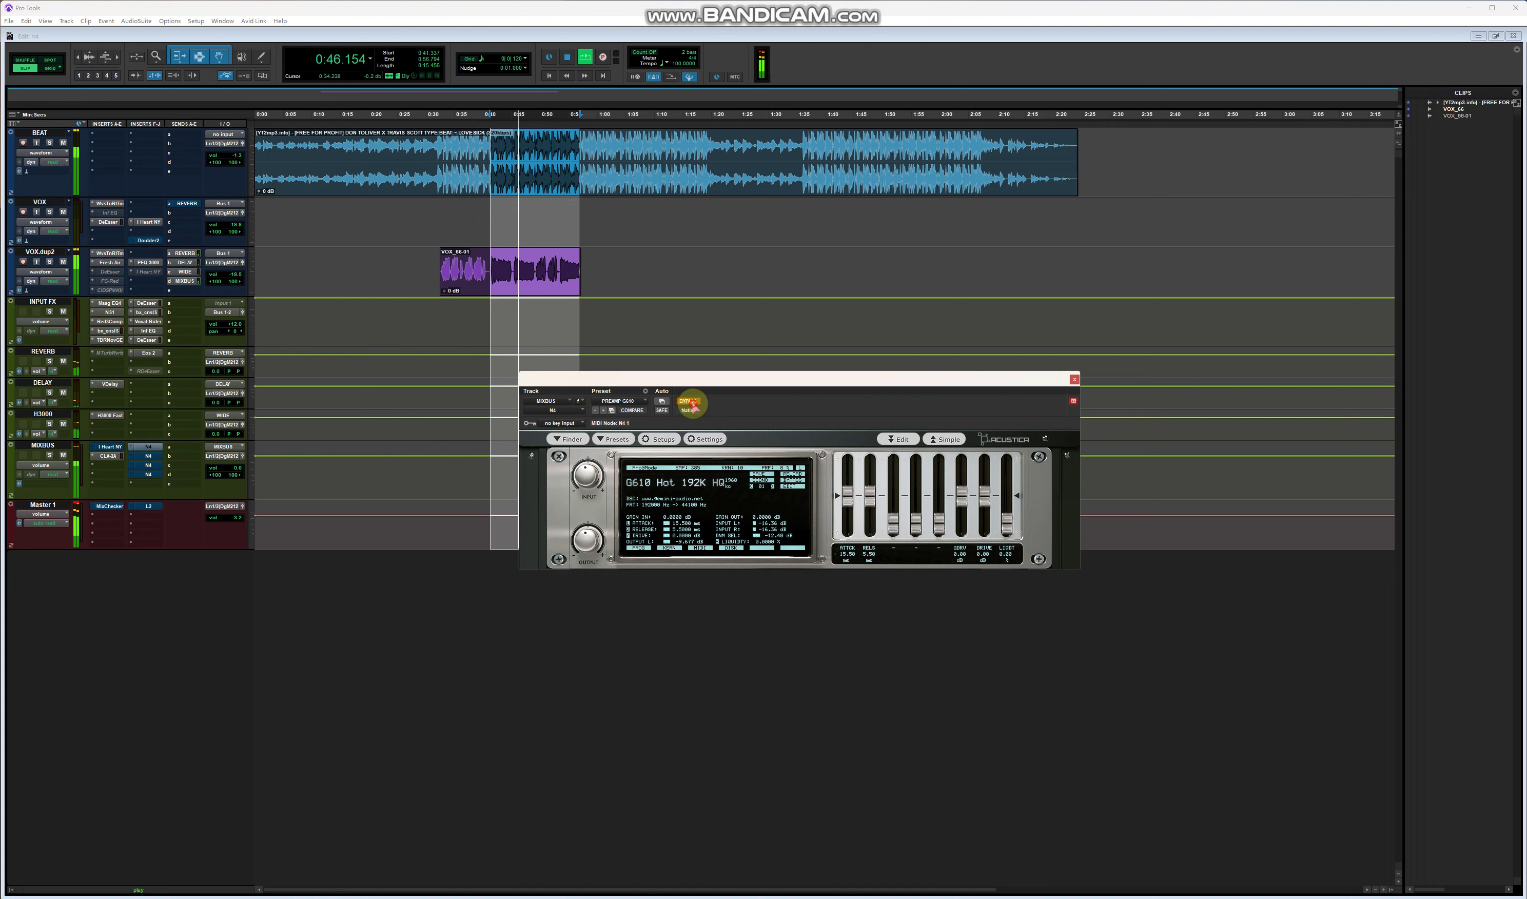
Reactivate all four N4 inserts on MIXBUS, close the compressor's window and stop playback
right_click(148, 468)
left_click(162, 461)
left_click(149, 465)
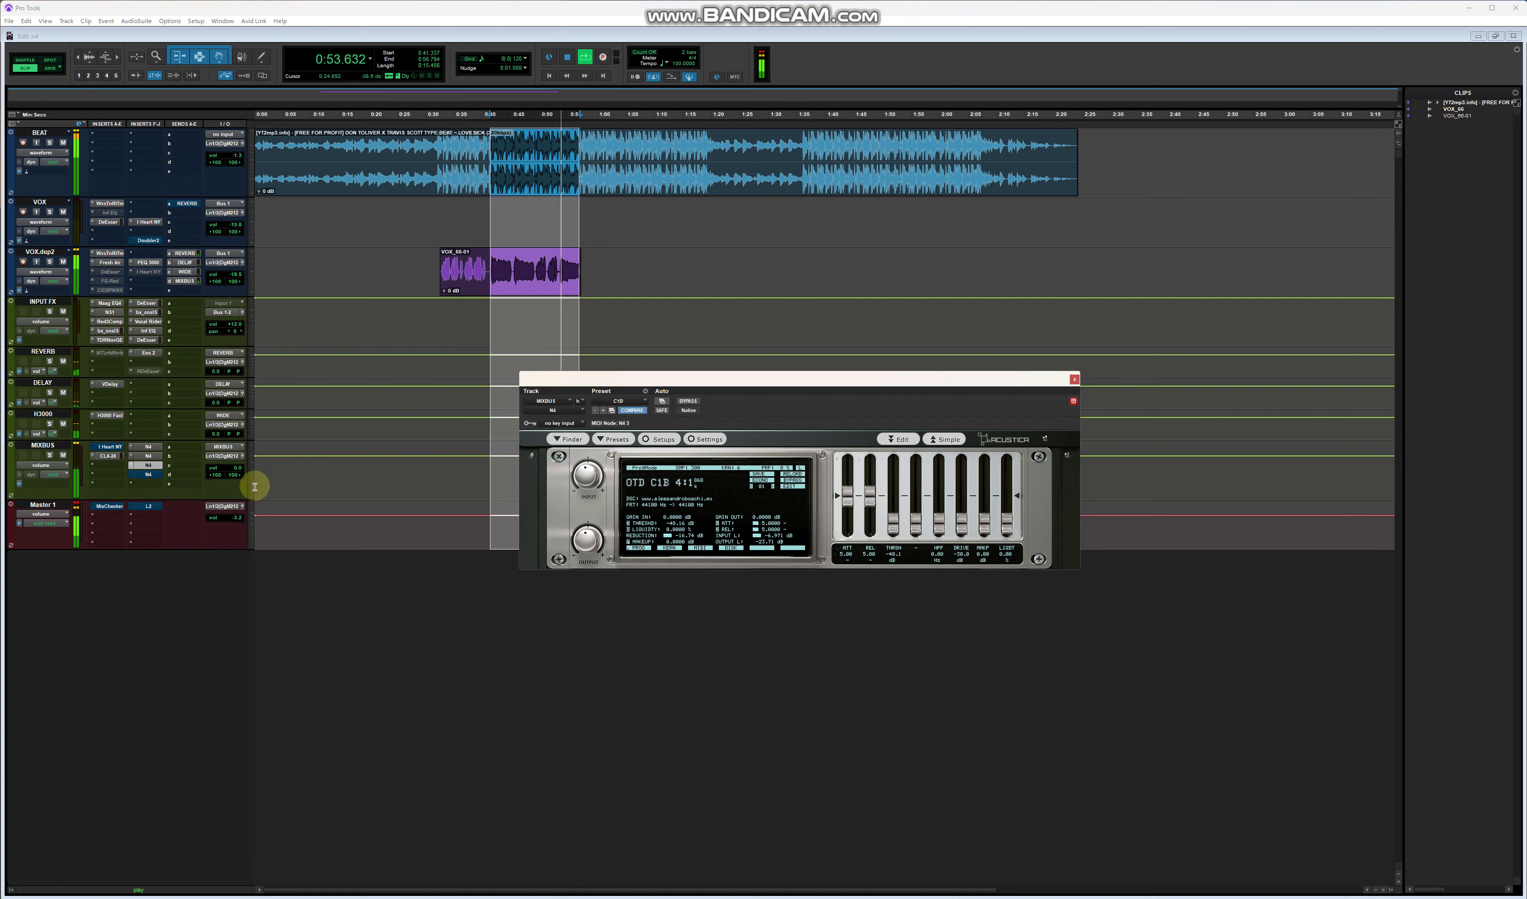
left_click(164, 486)
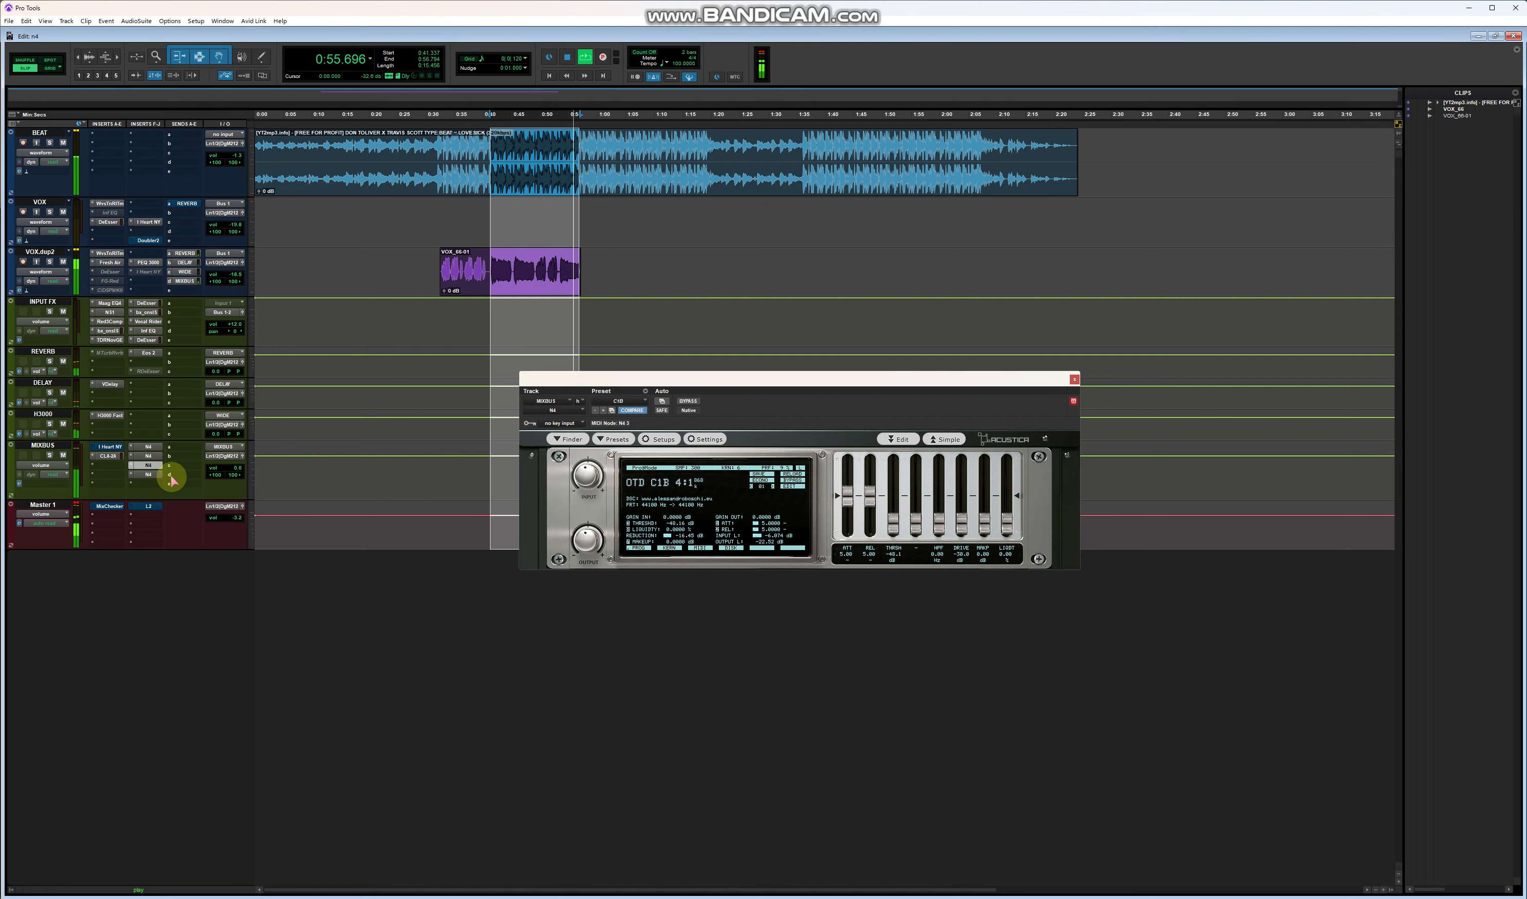
left_click(1074, 379)
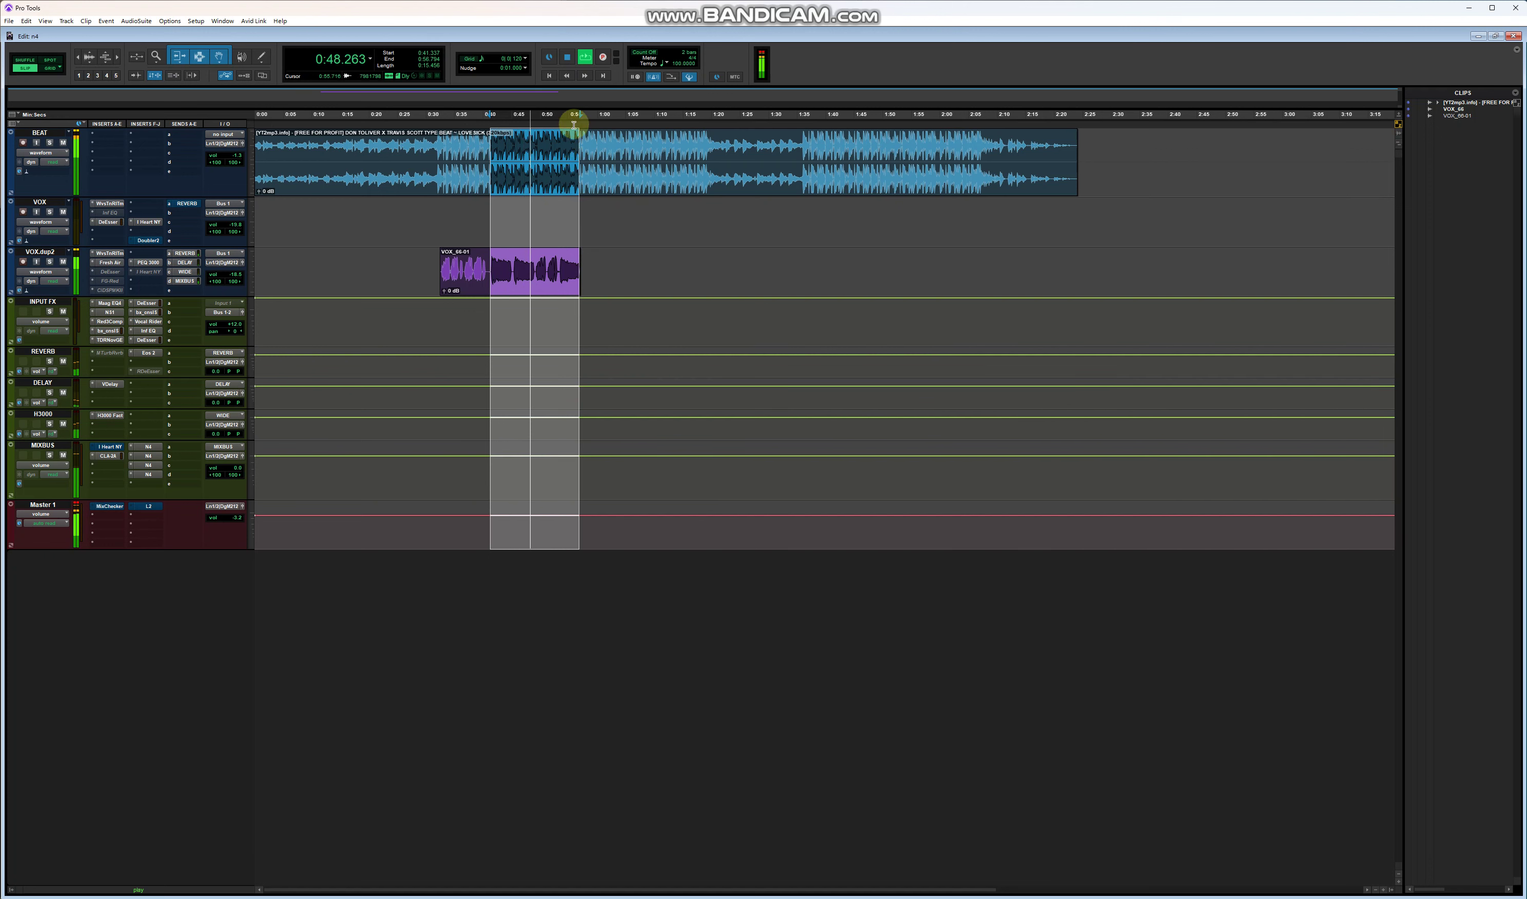
left_click(565, 58)
Open the third N4 insert on MIXBUS and view VOX.dup2's MIXBUS send window before closing it
left_click(151, 465)
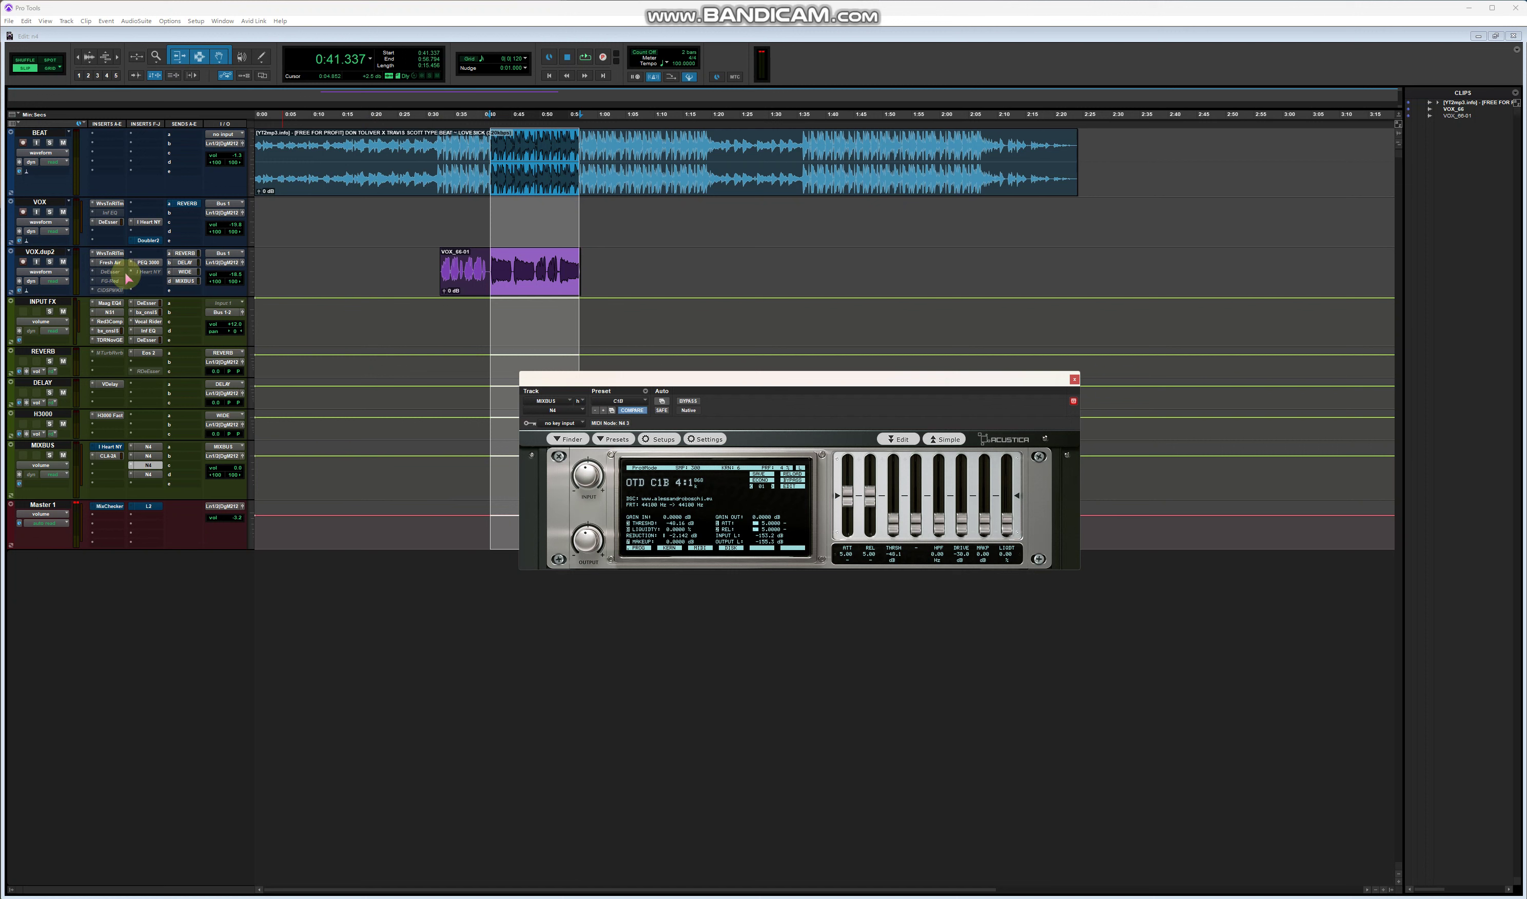
left_click(189, 281)
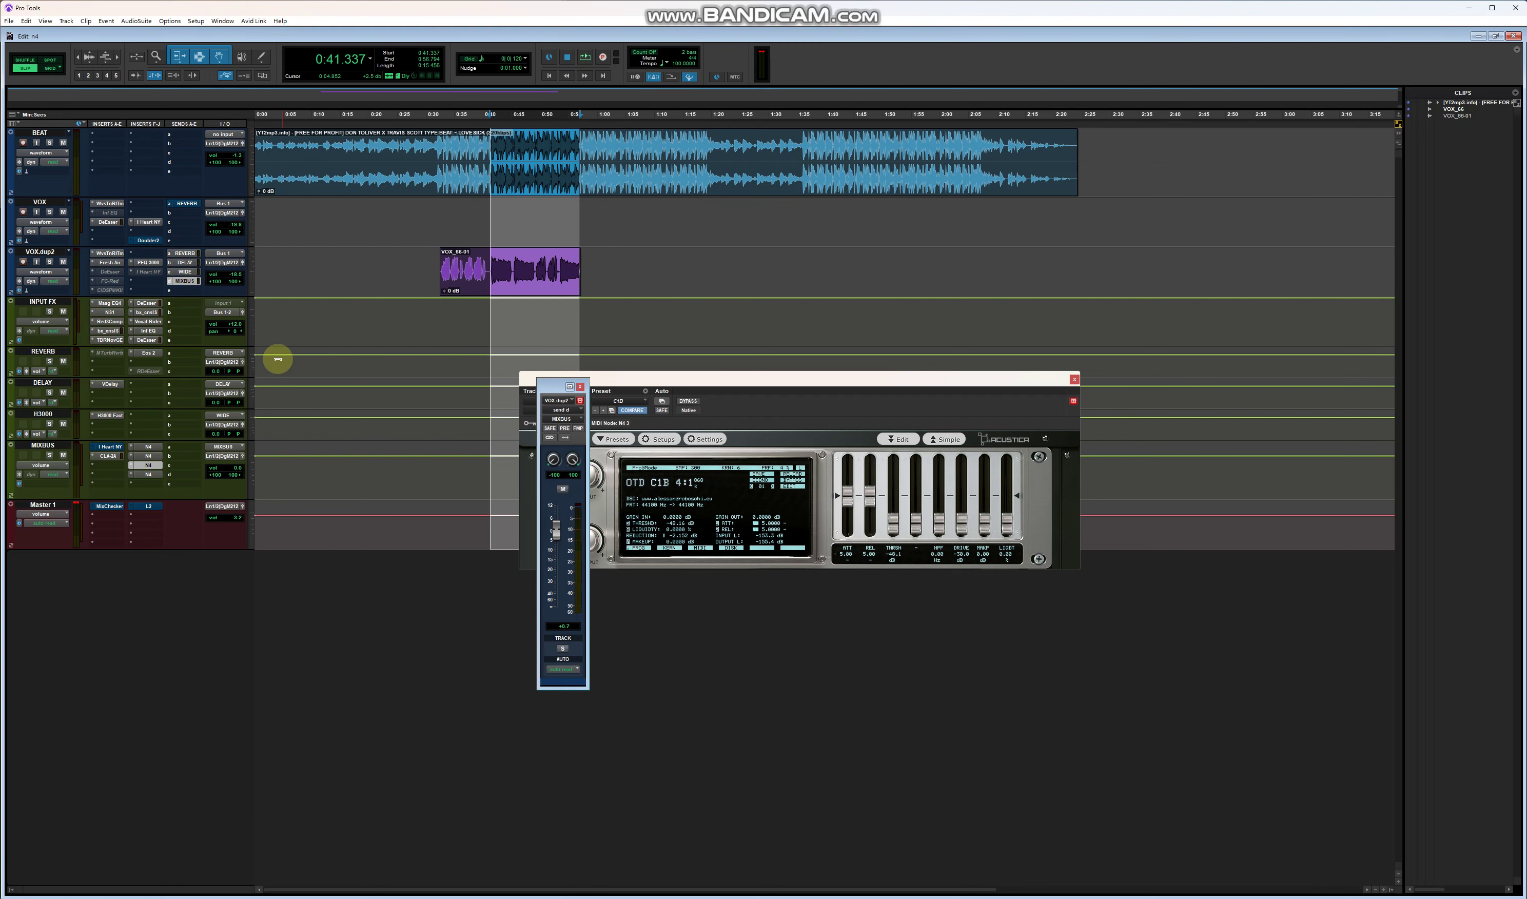
left_click(580, 387)
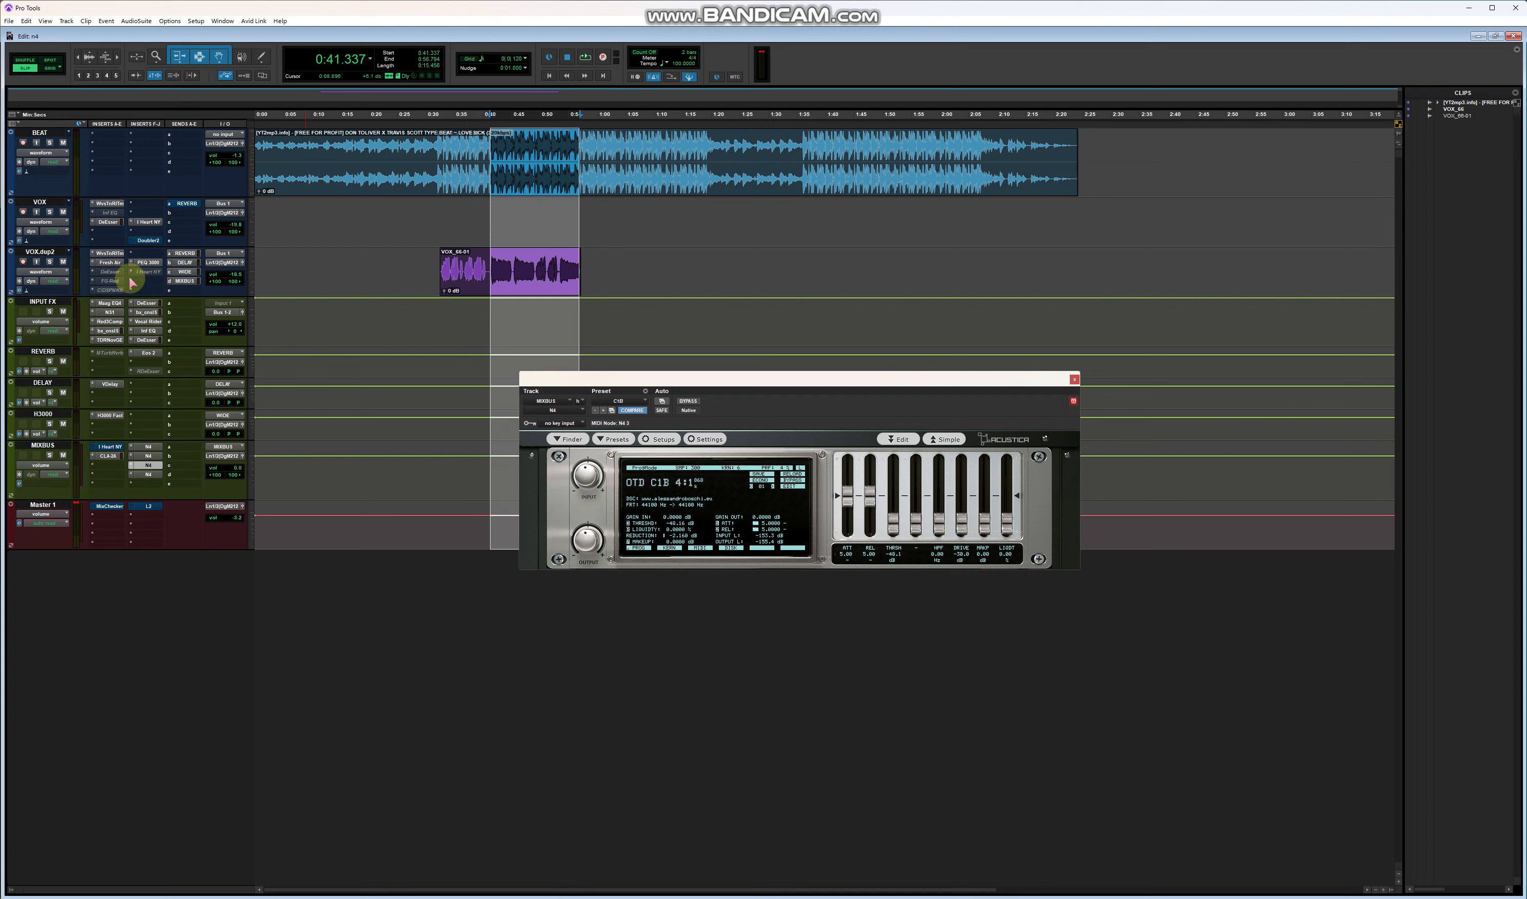
Select the VOX.dup2 track, inspect its Waves Tune Real-Time, Fresh Air and PEQ3000 inserts, and close the plug-in window
left_click(49, 253)
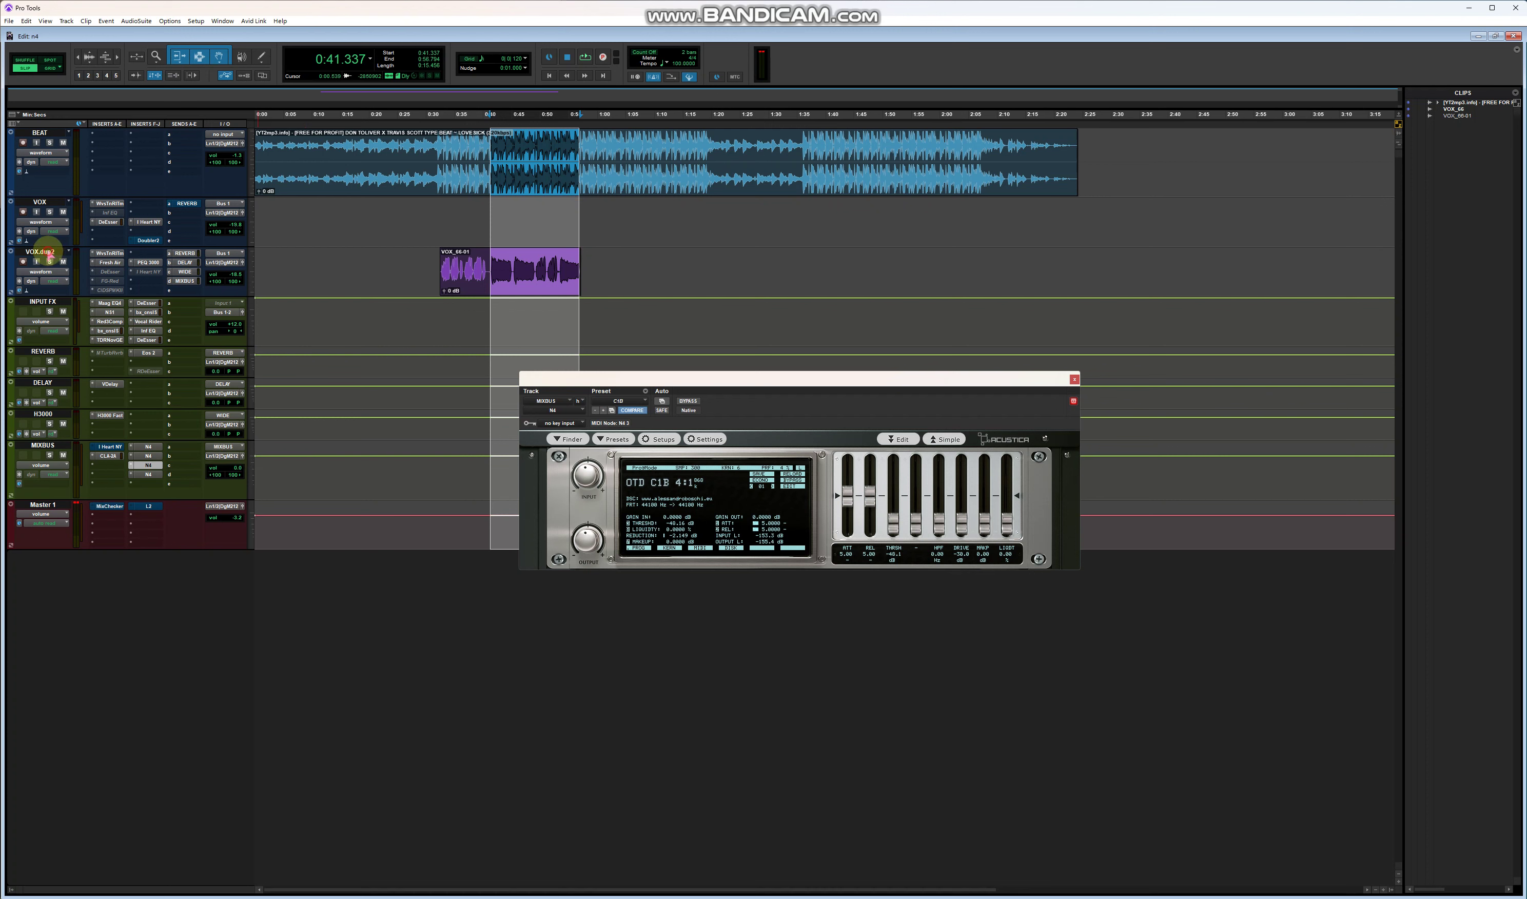
left_click(456, 266)
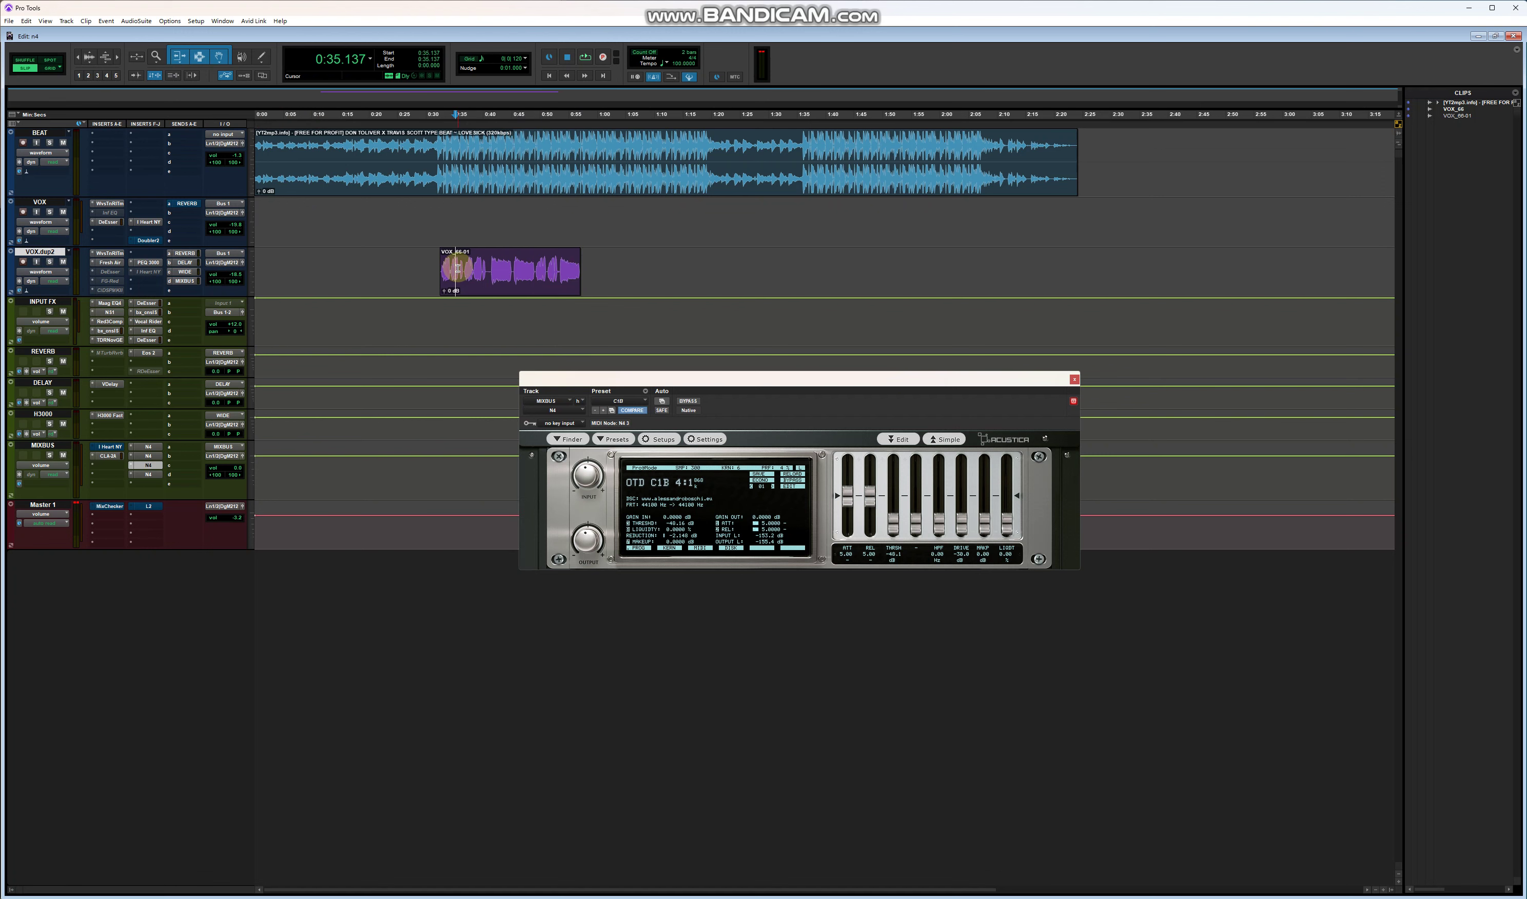
left_click(108, 254)
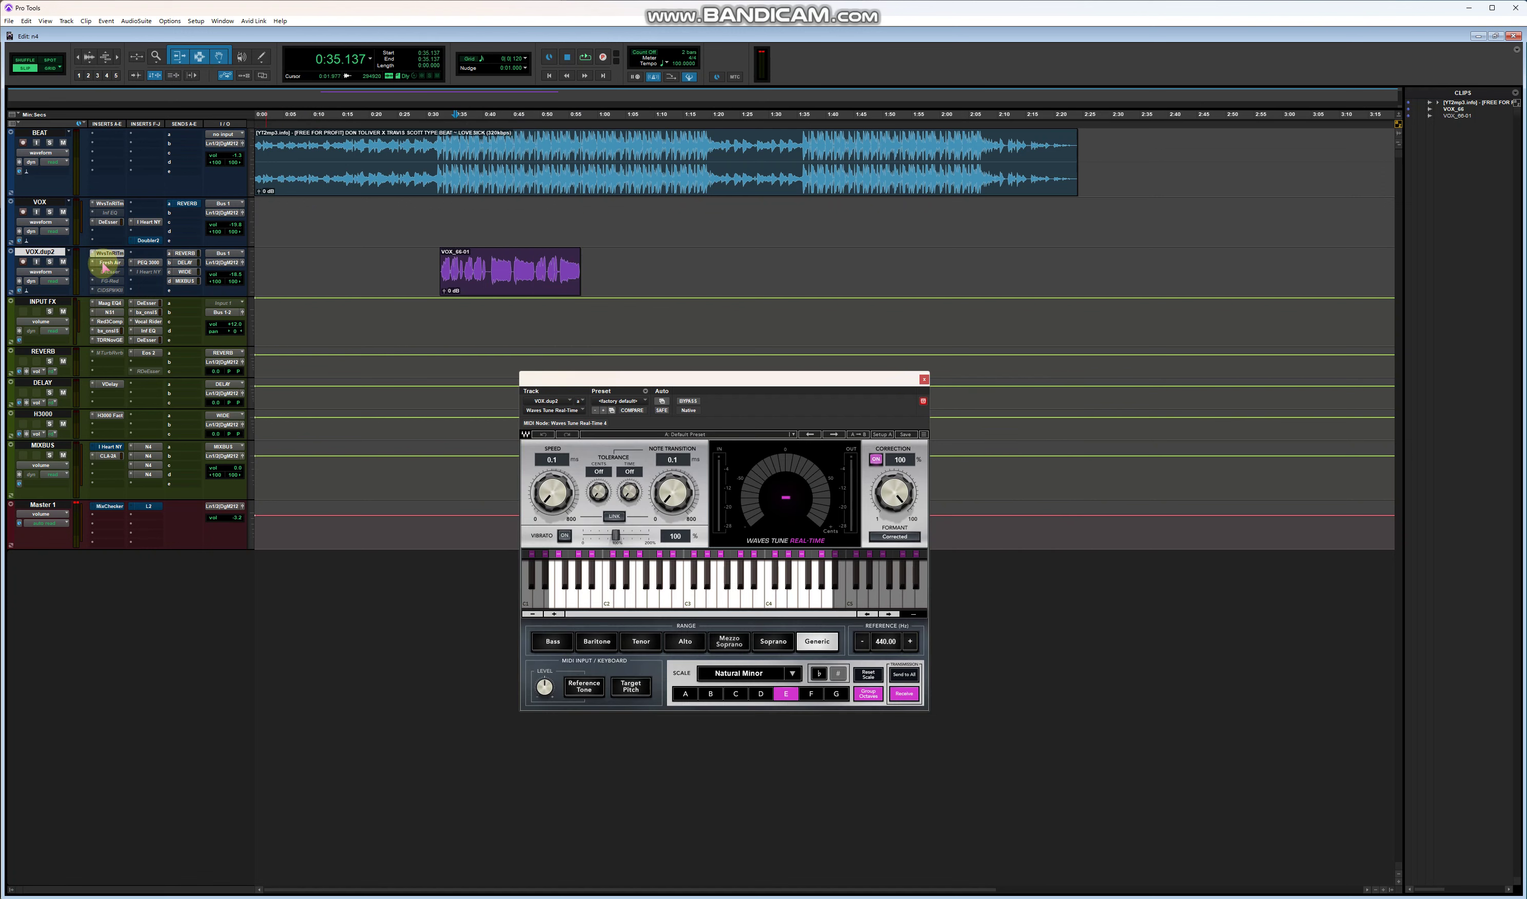
left_click(109, 263)
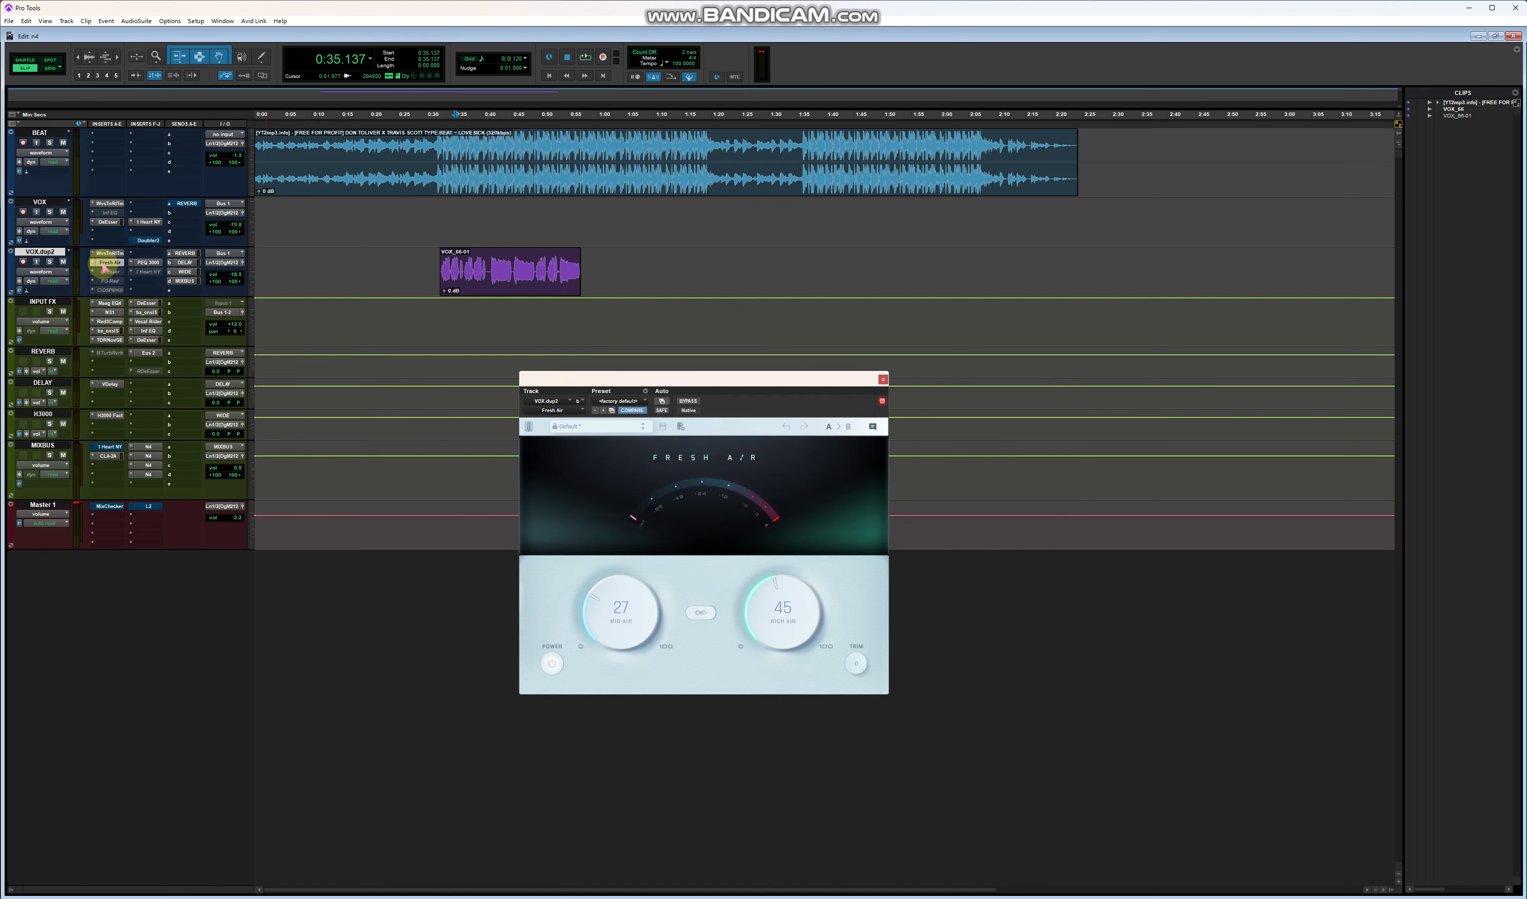
left_click(151, 264)
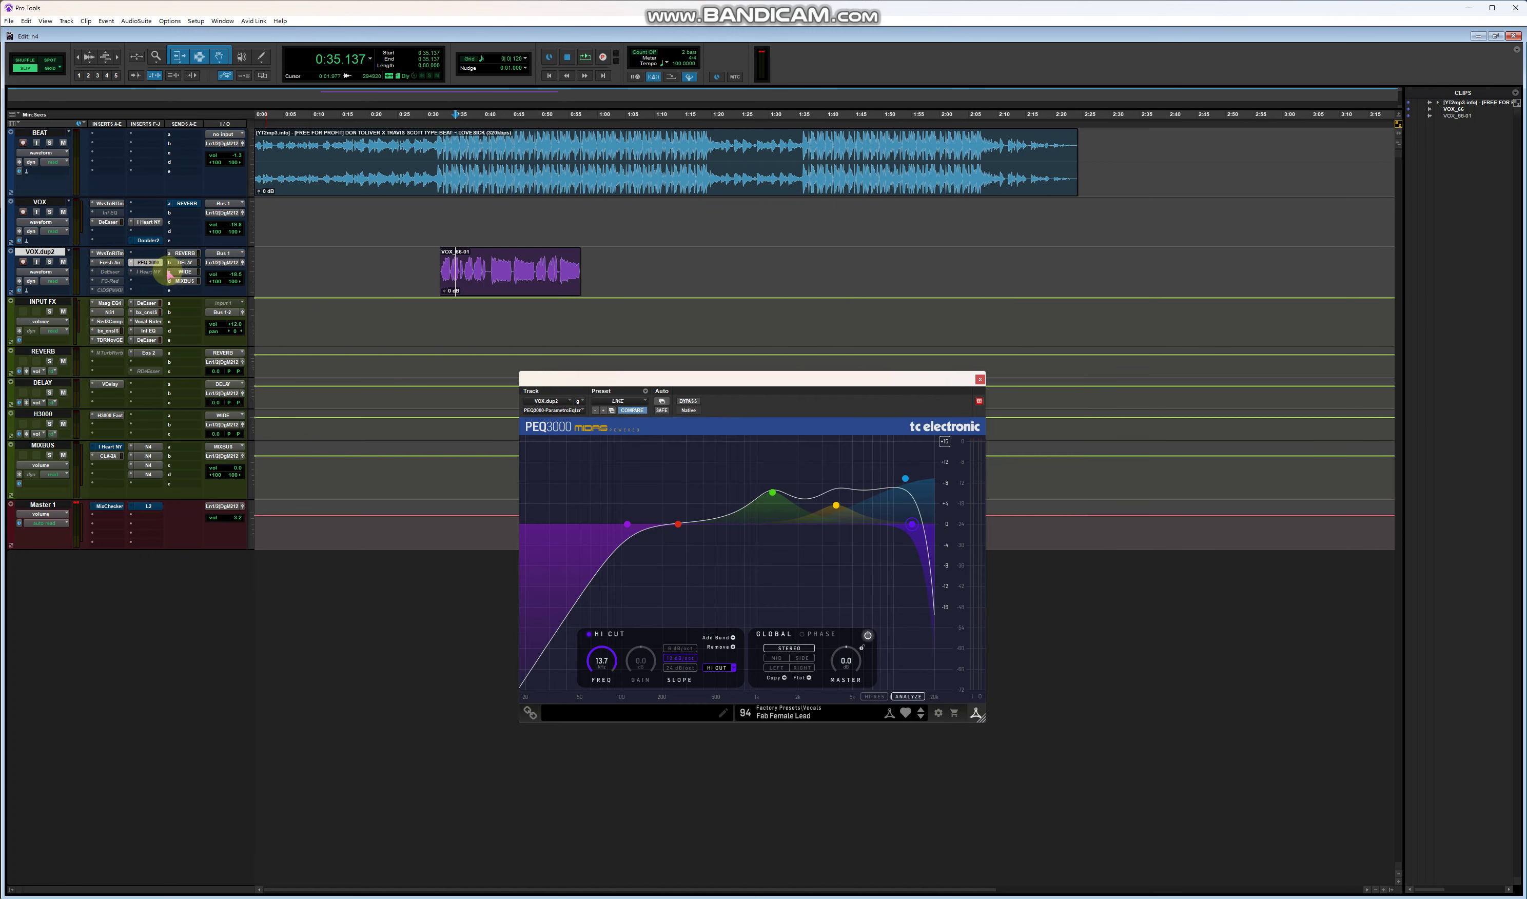
left_click(979, 379)
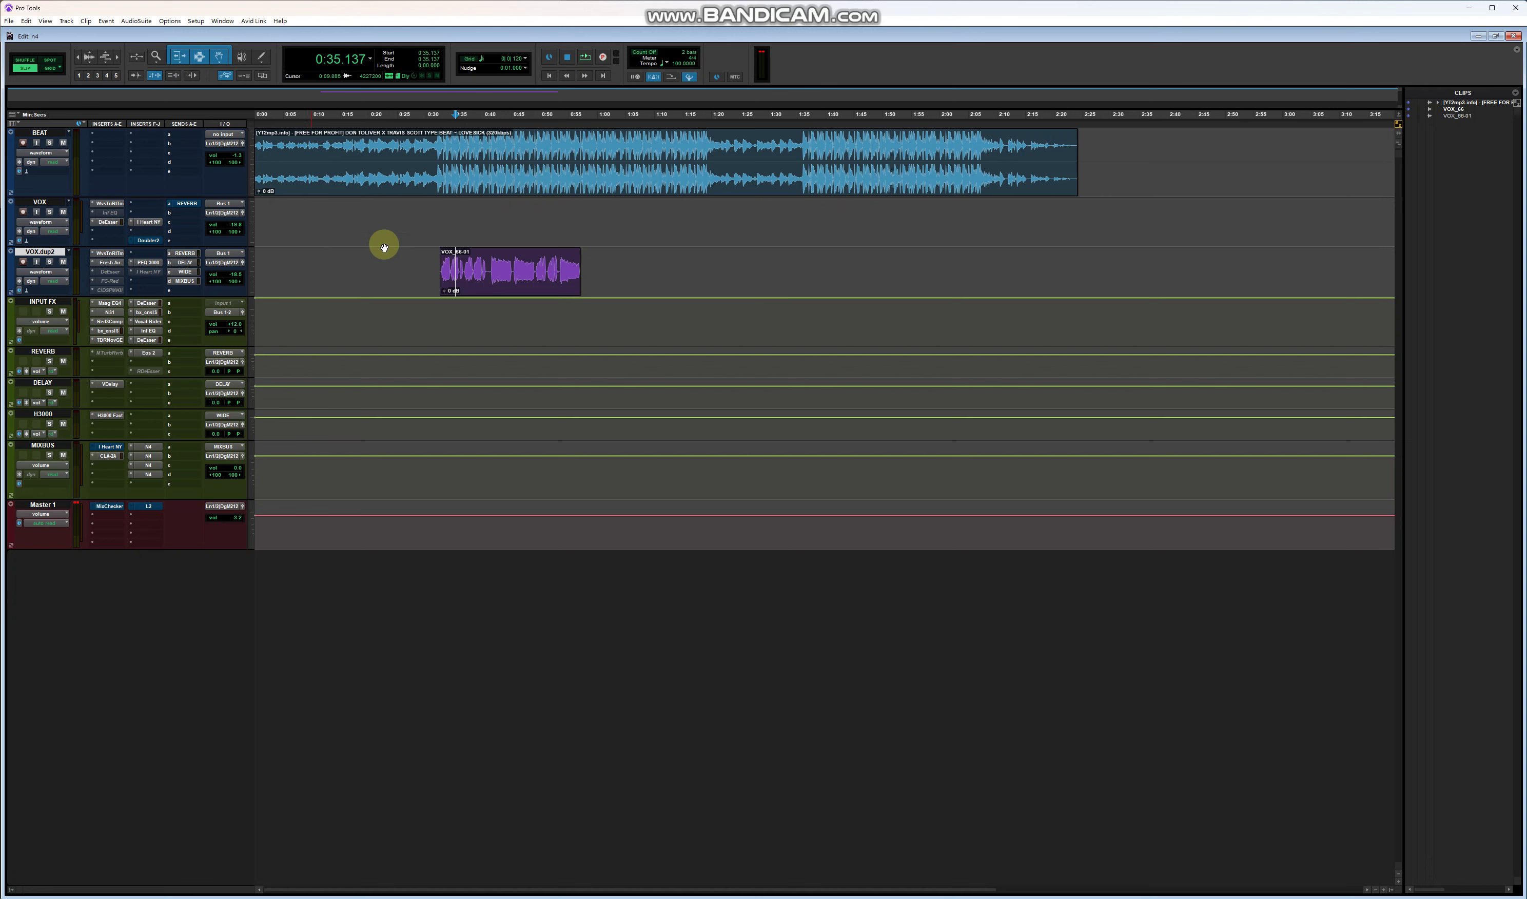
Select the full beat clip on the BEAT track
left_click(457, 179)
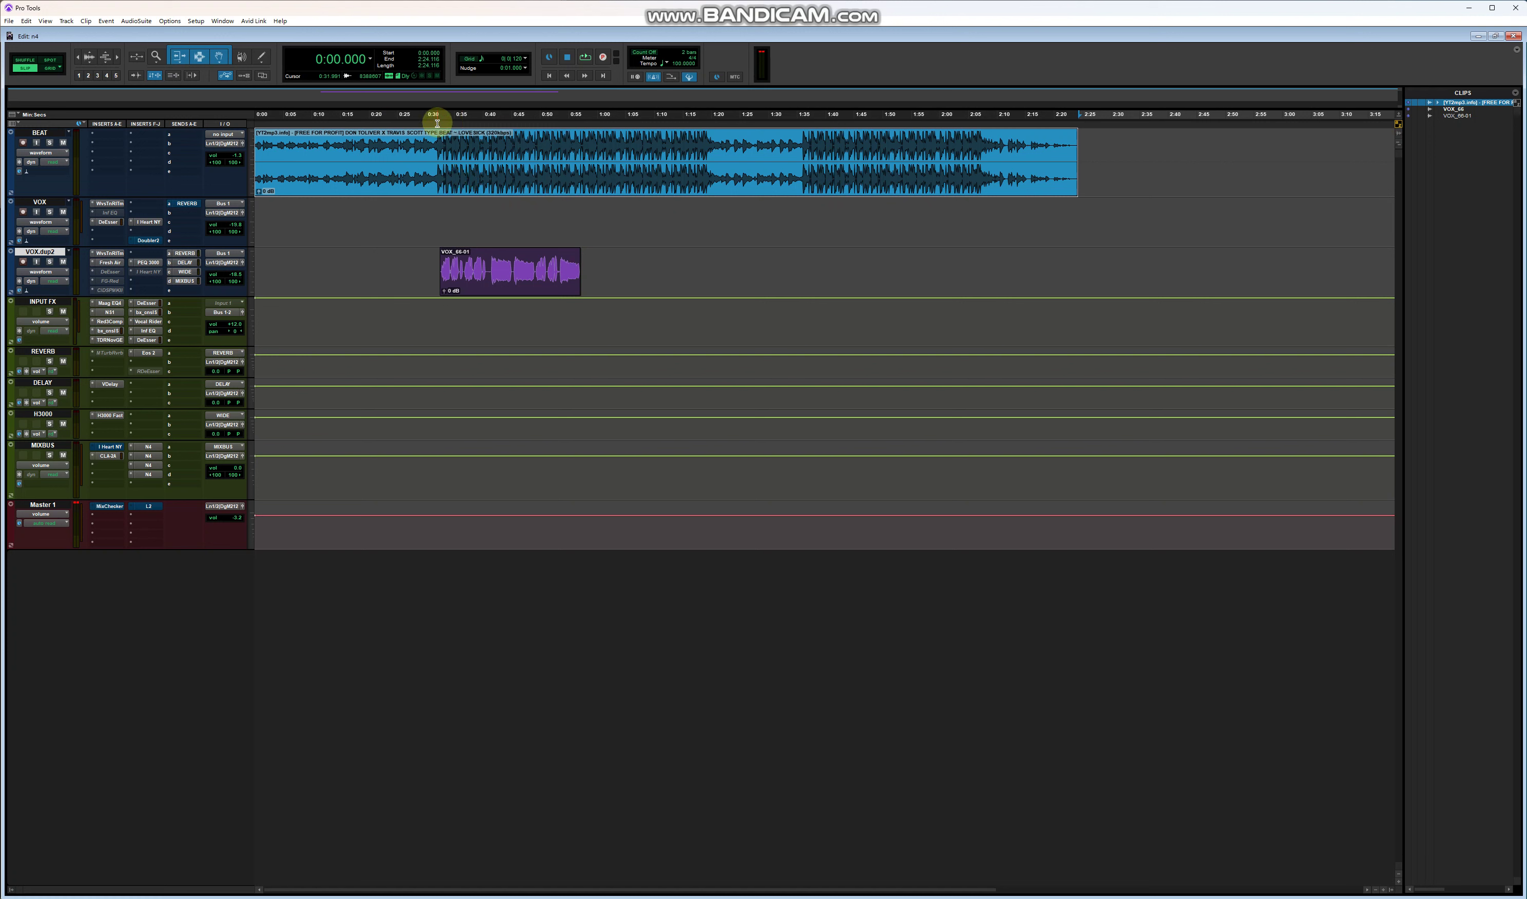
mouse_move(438, 155)
left_mouse_down()
mouse_move(444, 174)
mouse_move(261, 189)
left_mouse_up()
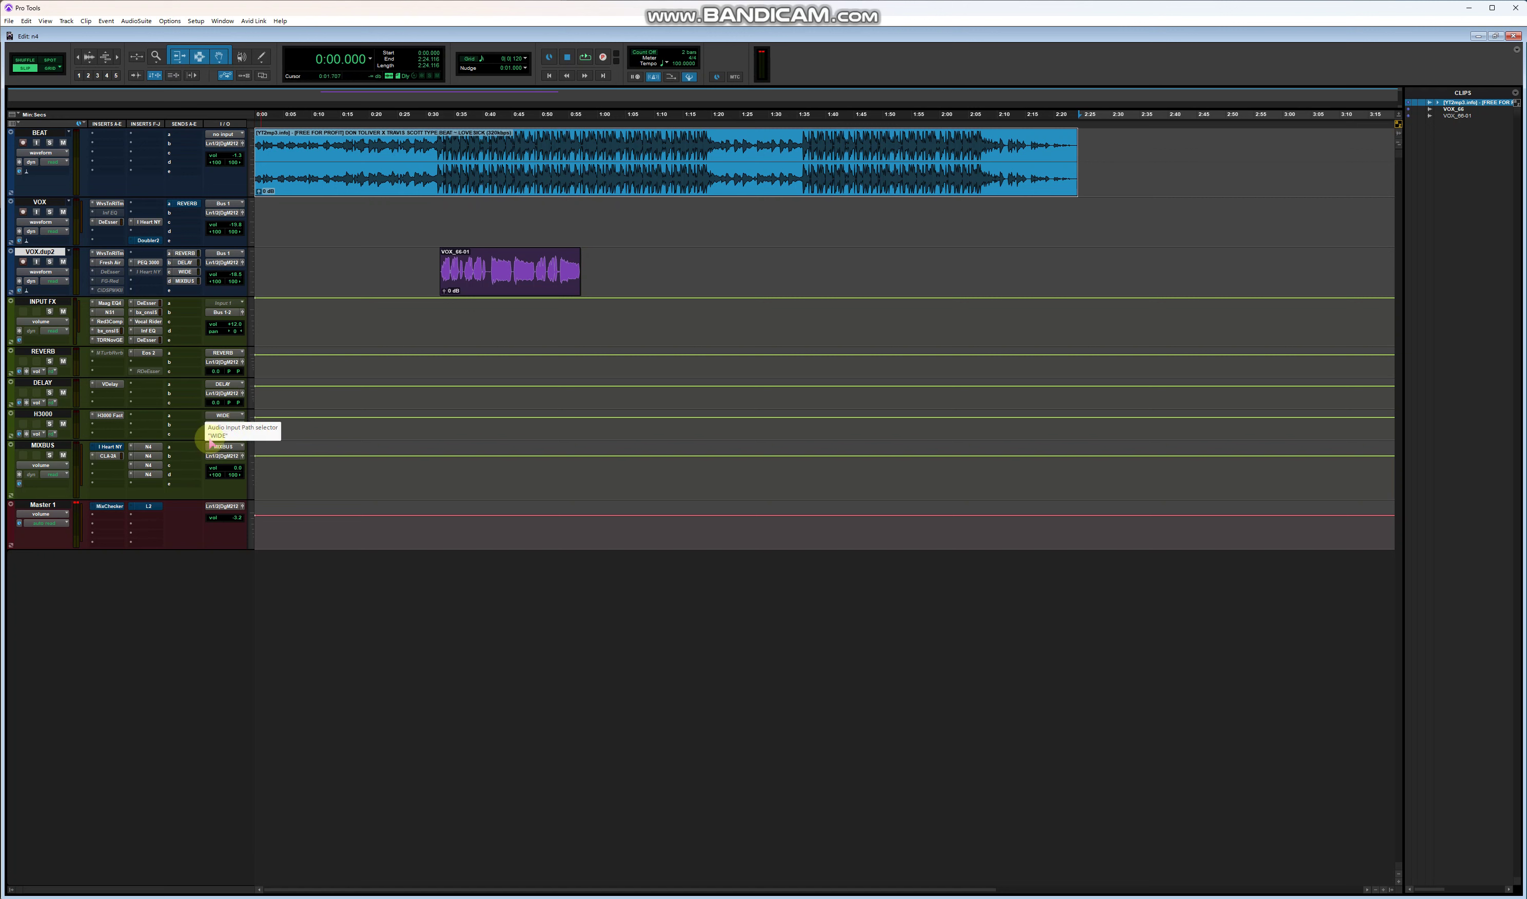
Review MIXBUS's CLA-3A and fourth N4 inserts, and reopen the OTD C1B 4:1 compressor in the third N4 insert
left_click(116, 458)
left_click(114, 456)
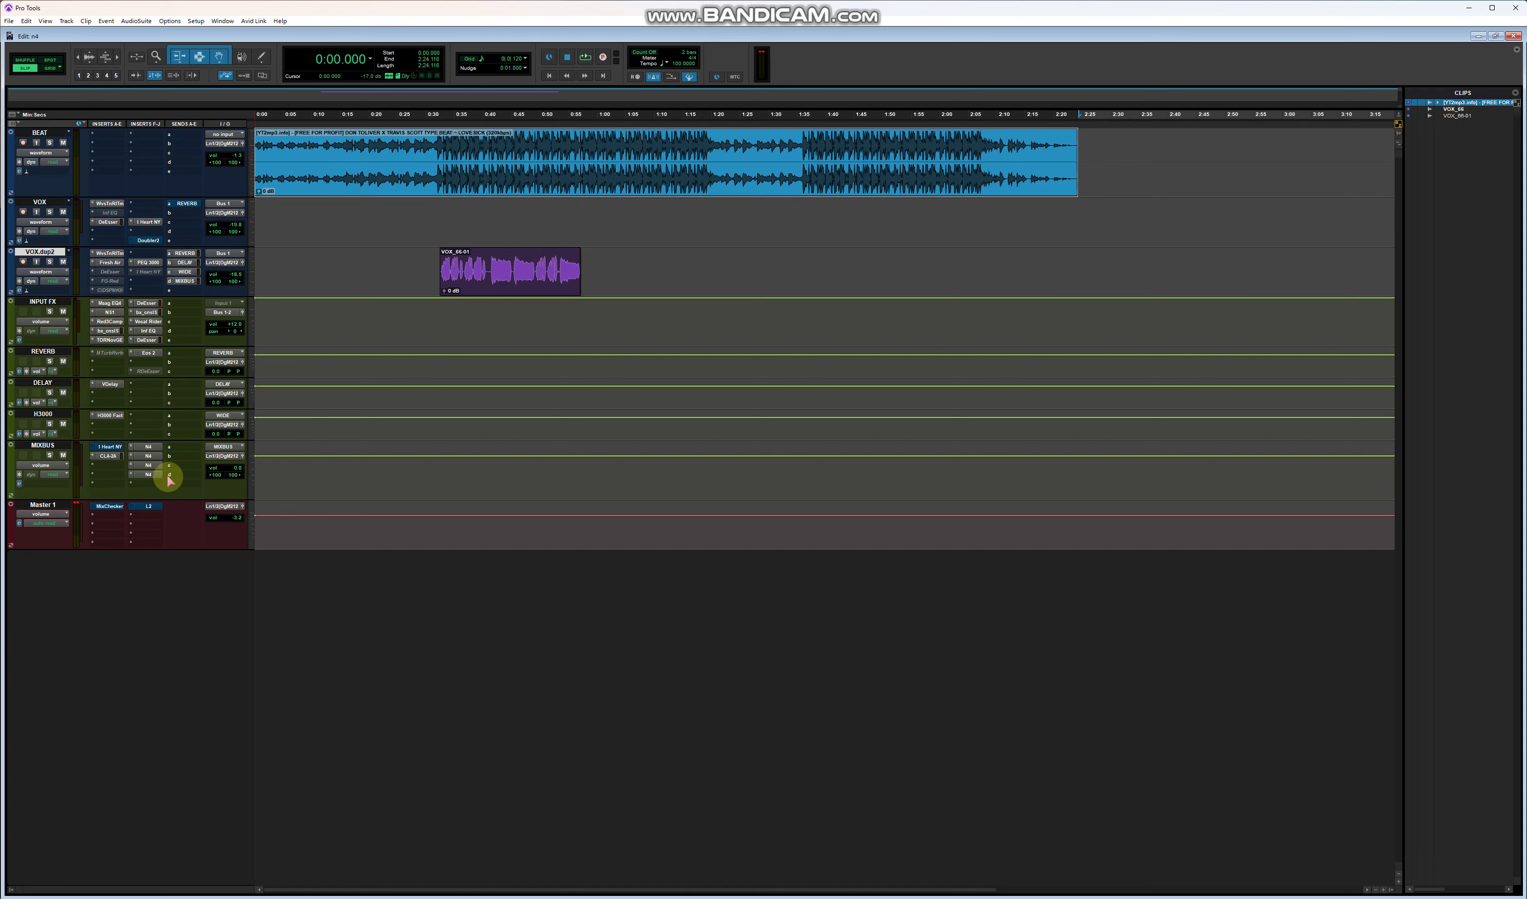
left_click(149, 473)
left_click(149, 464)
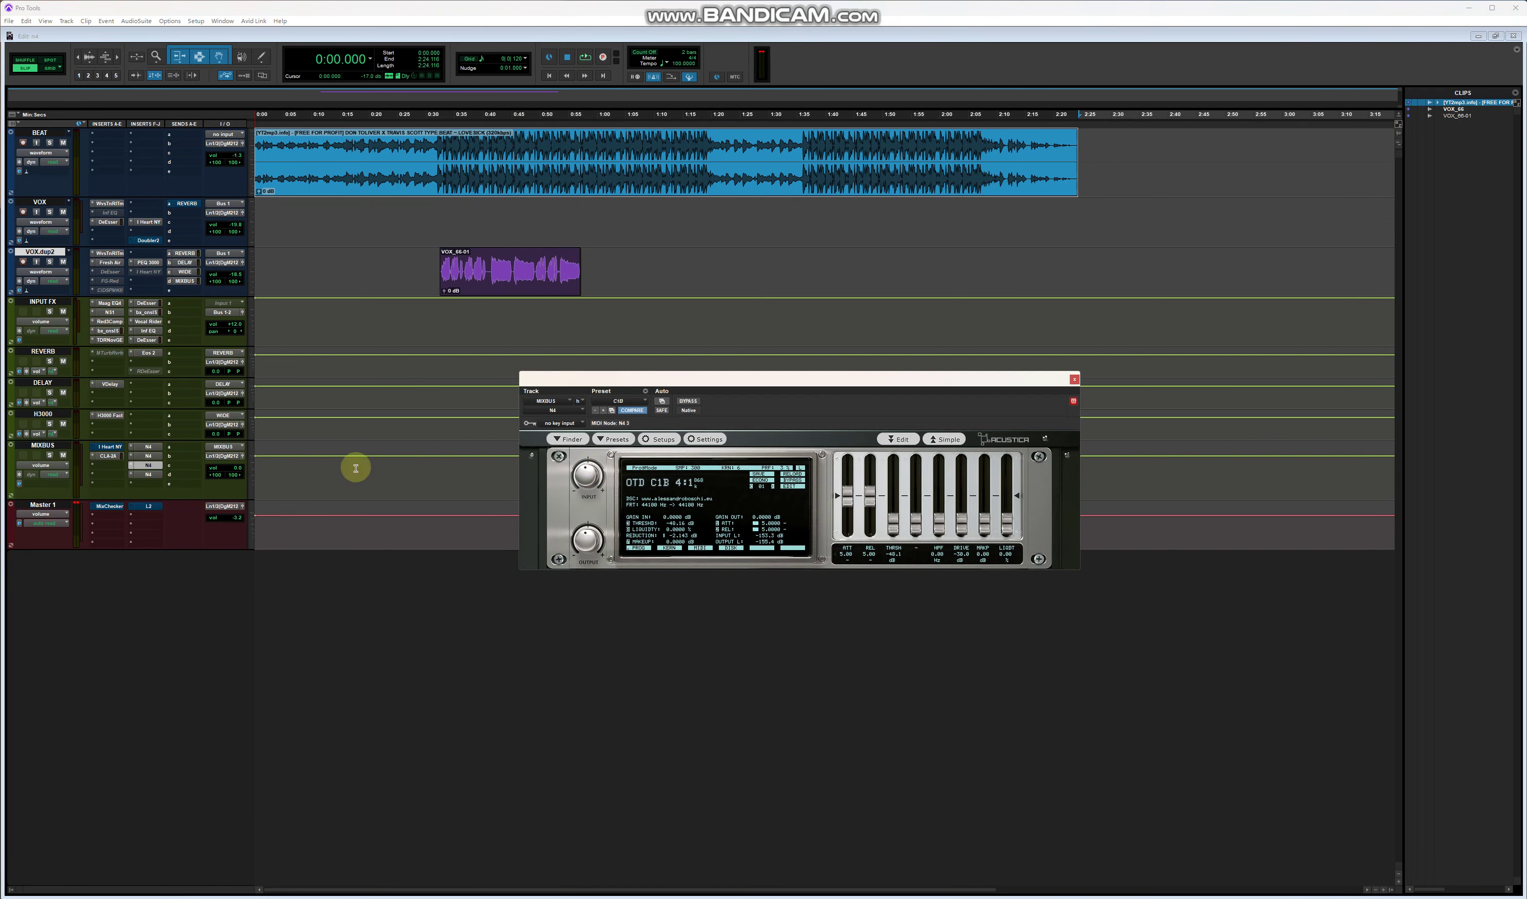